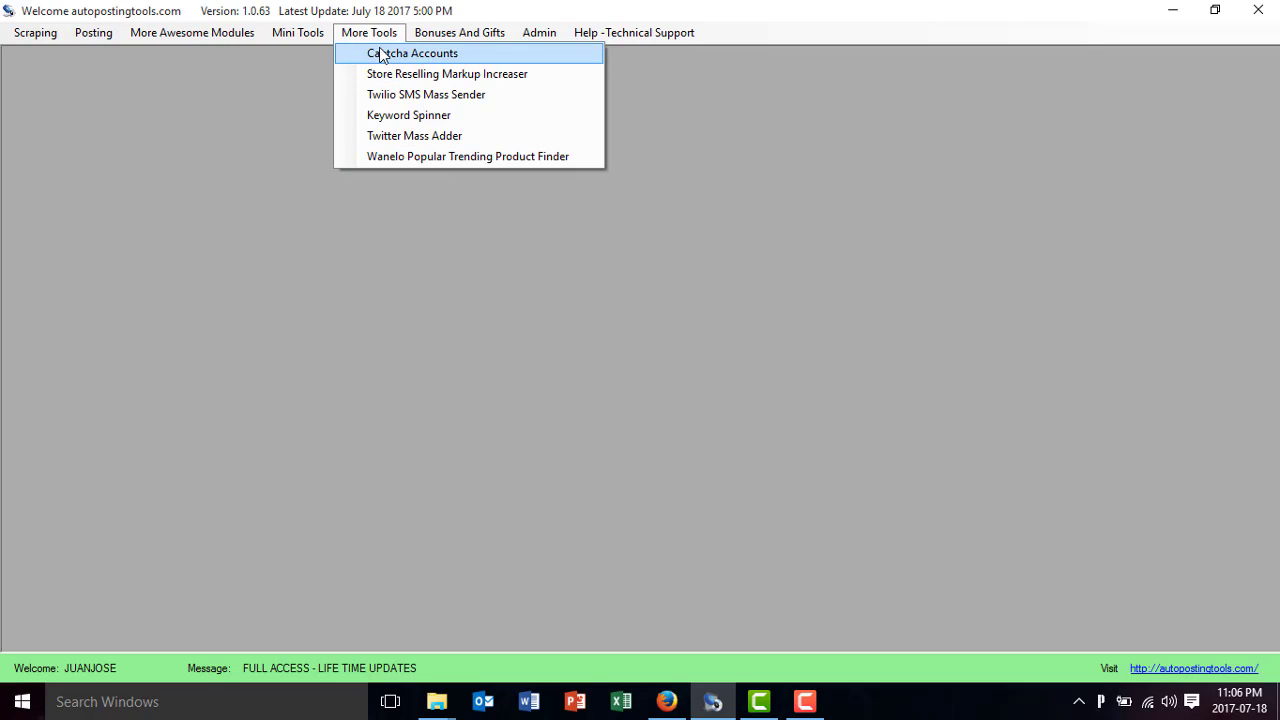
# Open the Wanelo Popular Trending Product Finder and load popular products into the grid
pyautogui.click(441, 156)
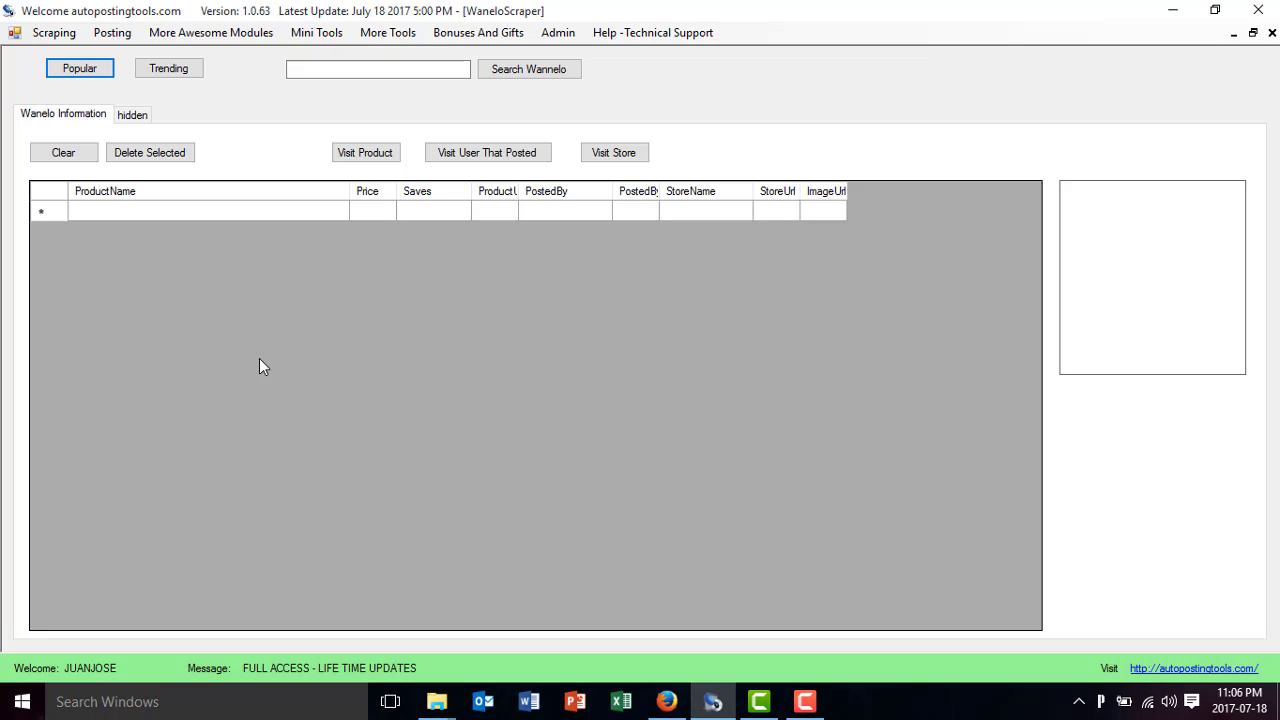
pyautogui.click(108, 79)
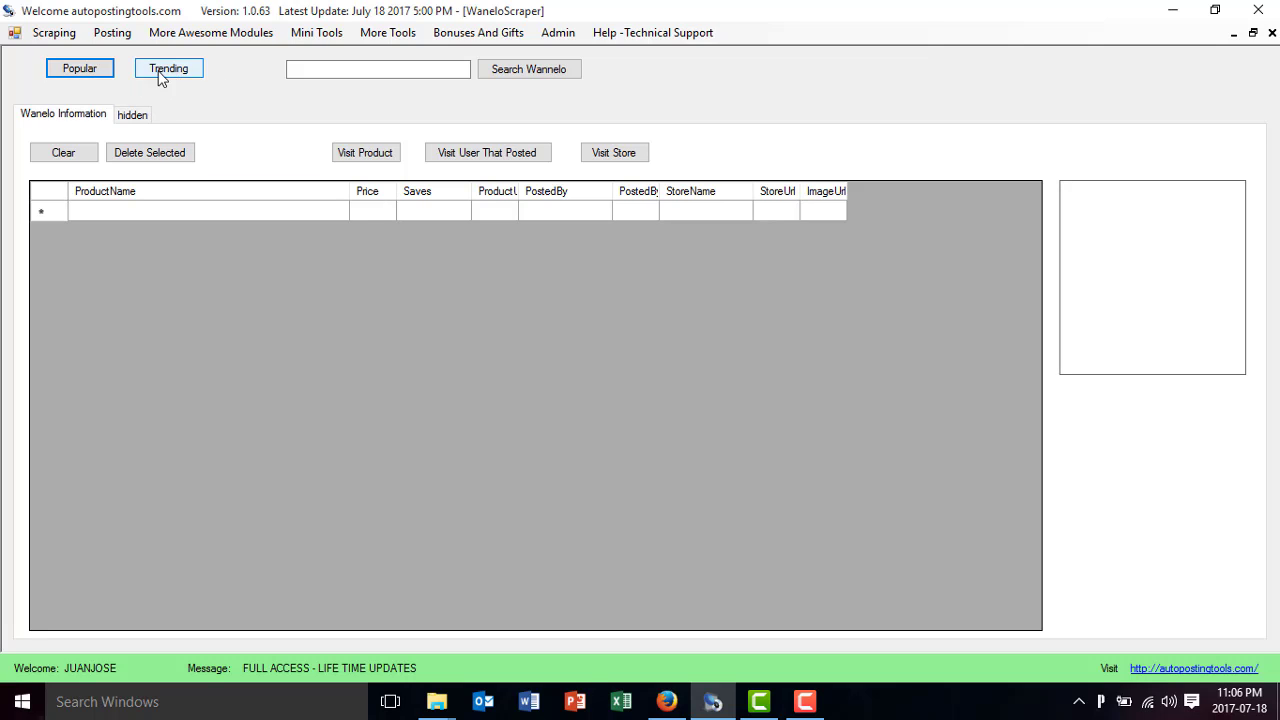
pyautogui.click(82, 74)
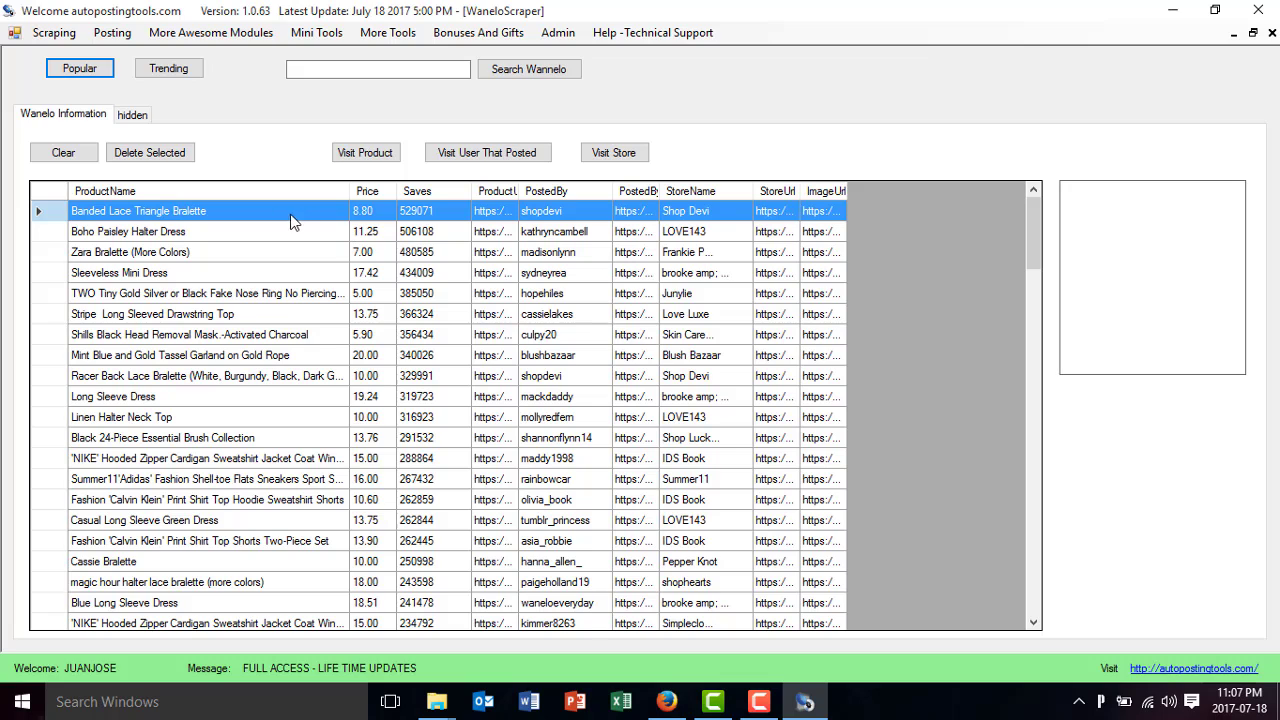
# Sort the Wanelo products by saves, descending, and preview a few top items
pyautogui.click(245, 211)
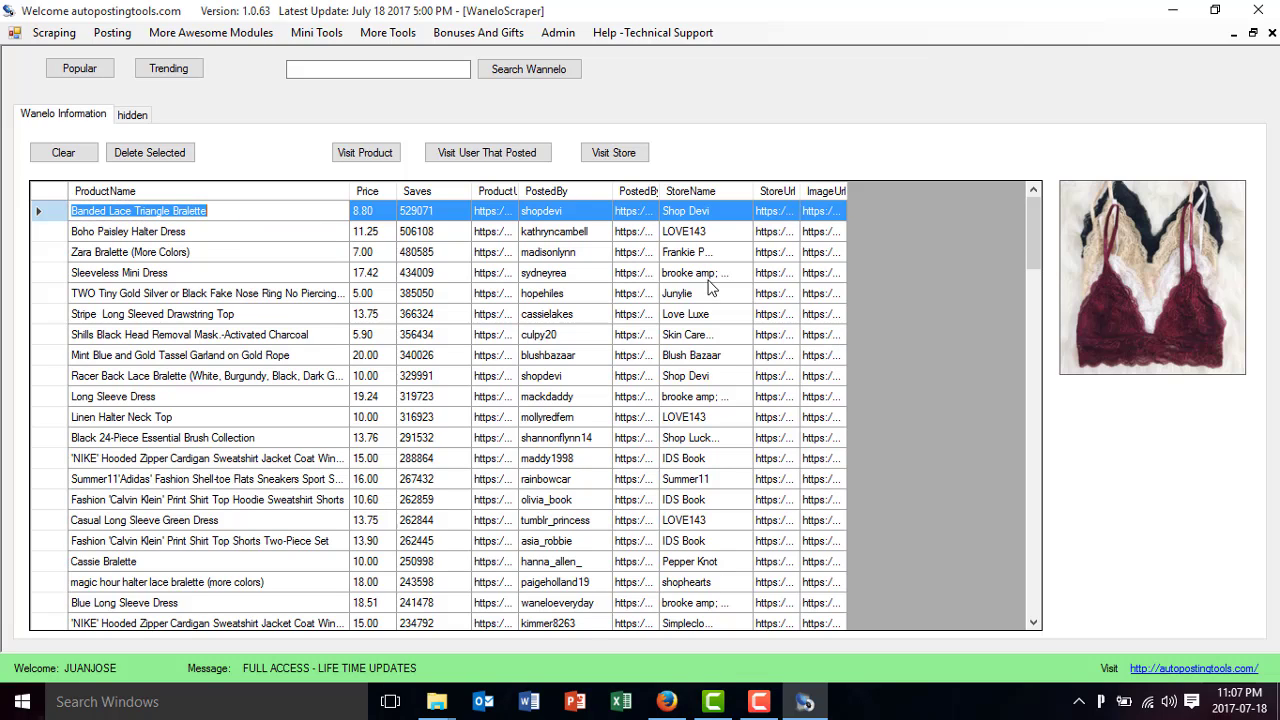
pyautogui.click(424, 191)
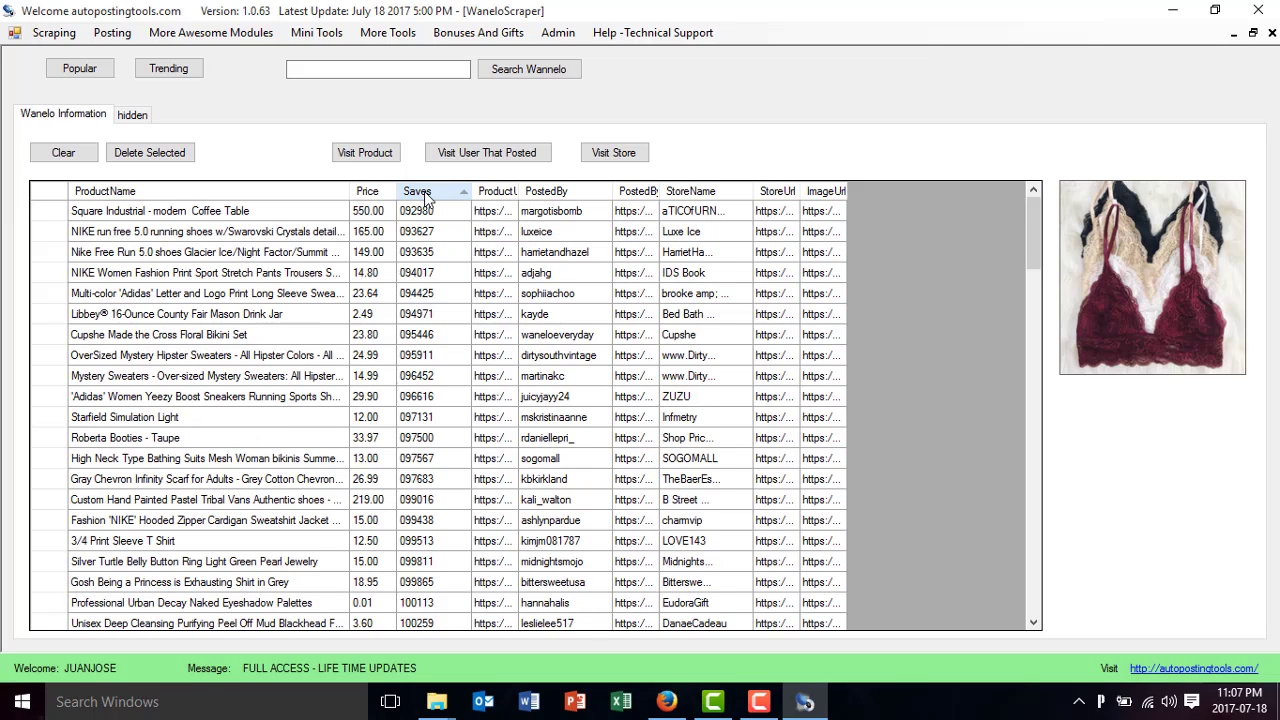
pyautogui.click(424, 191)
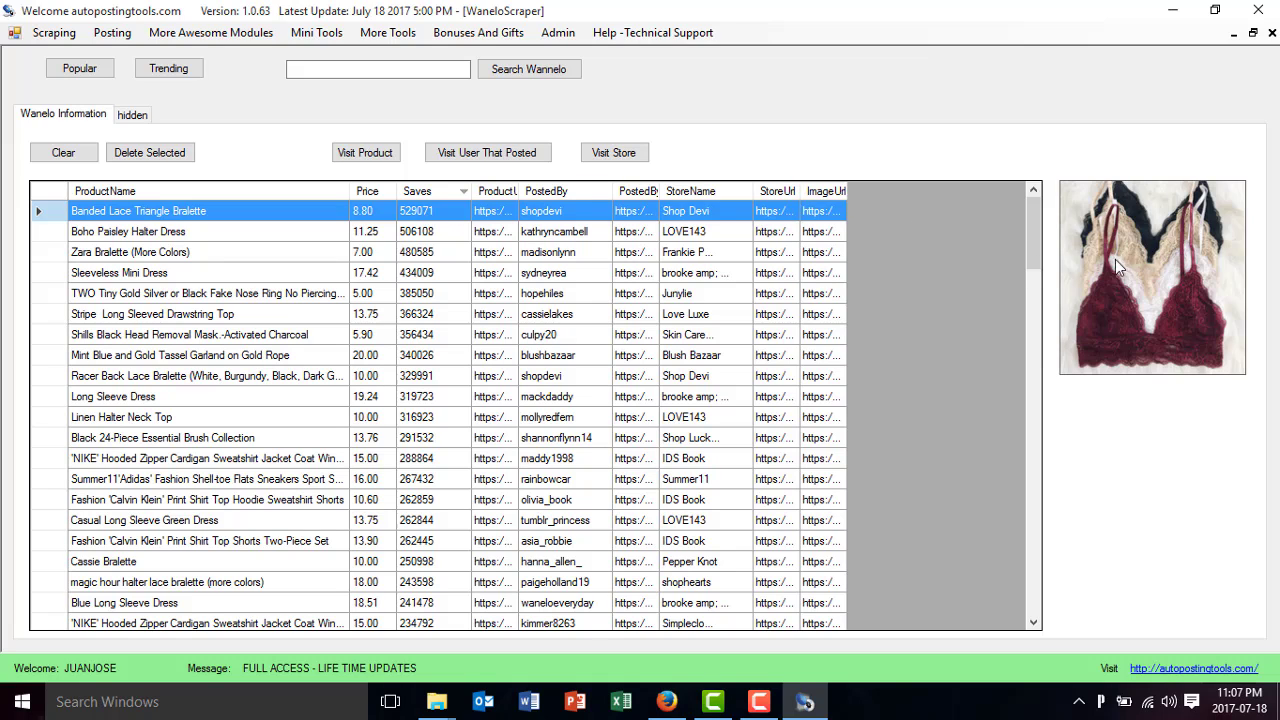
pyautogui.press('Down')
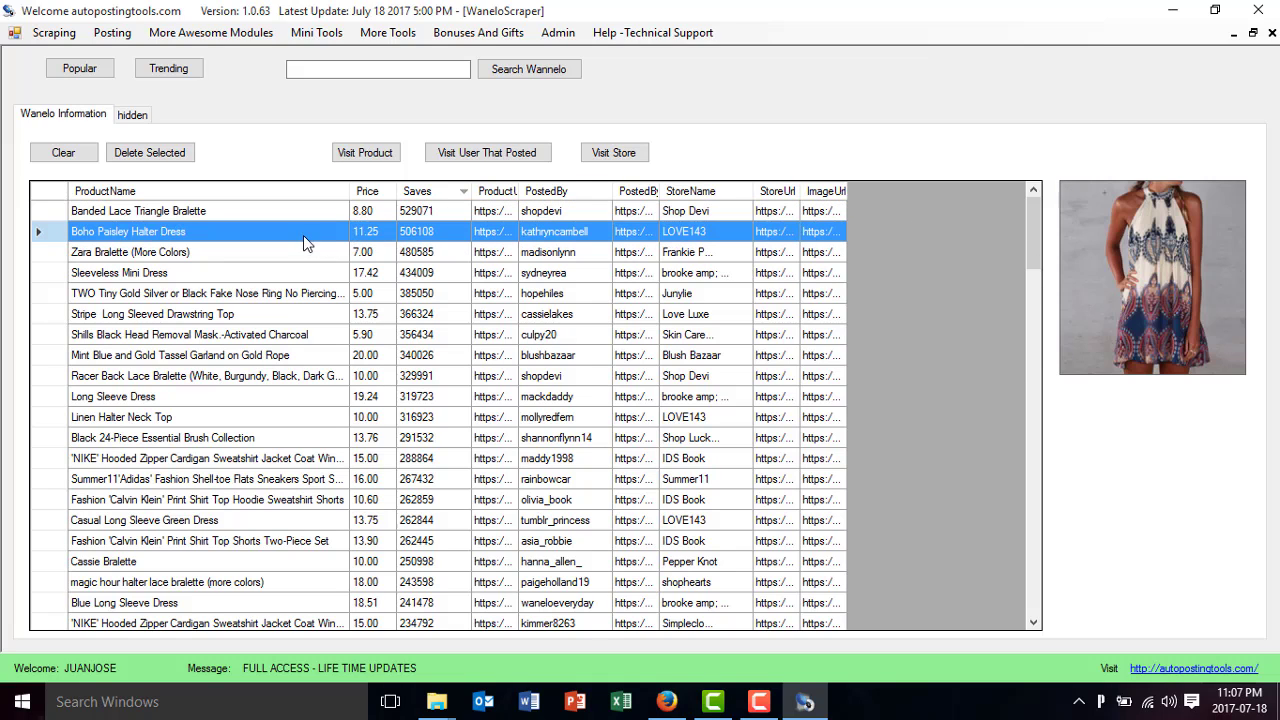
pyautogui.click(270, 317)
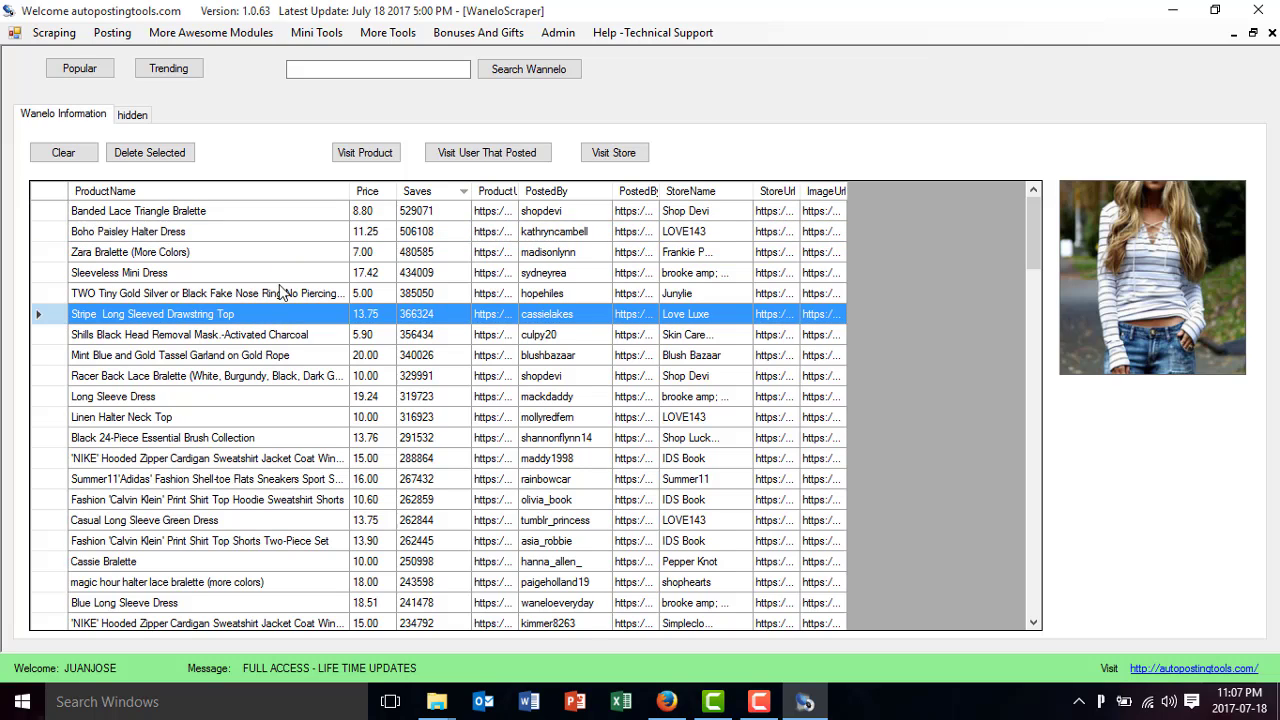
# Select the Sleeveless Mini Dress and bring up copy options for its name
pyautogui.click(280, 277)
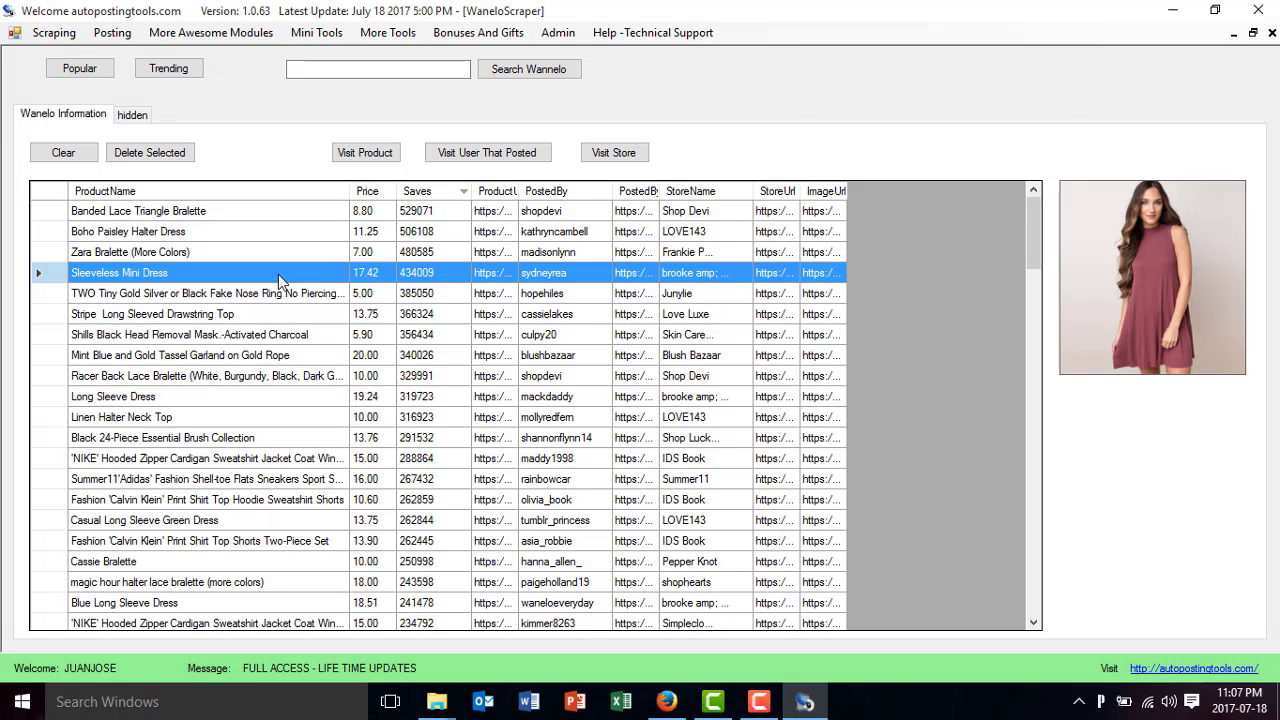
pyautogui.click(175, 277)
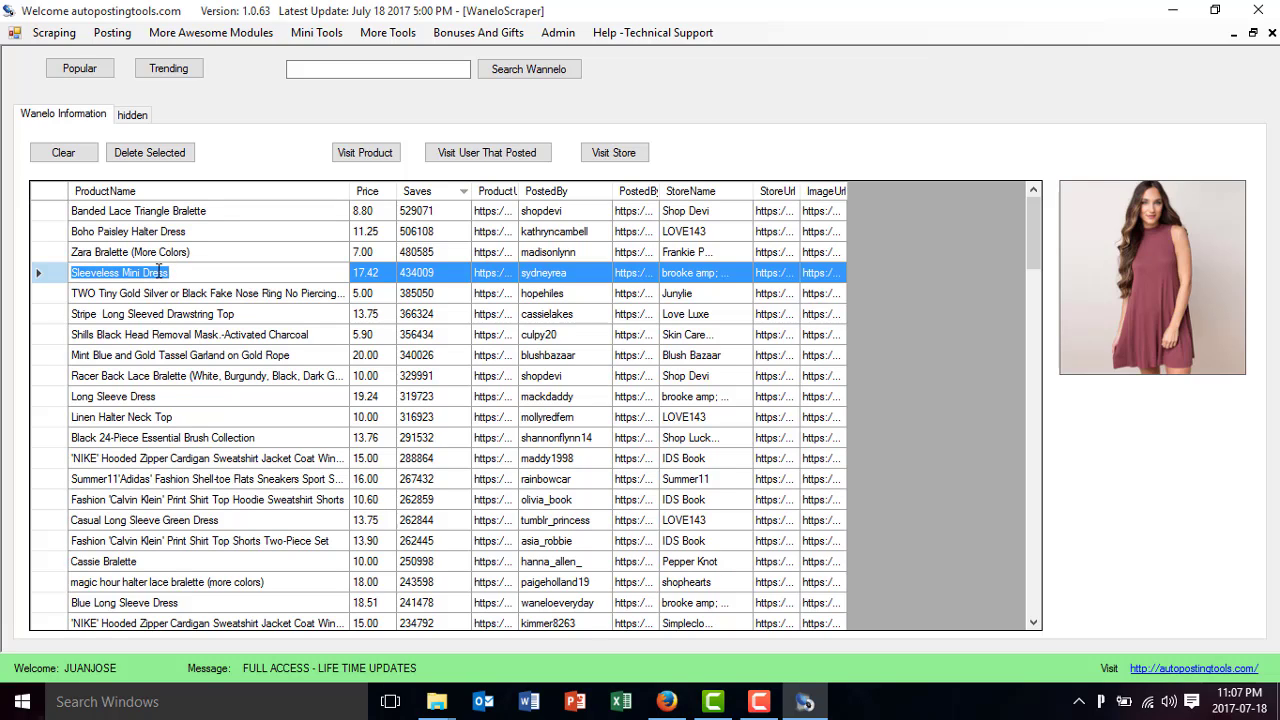
pyautogui.rightClick(159, 268)
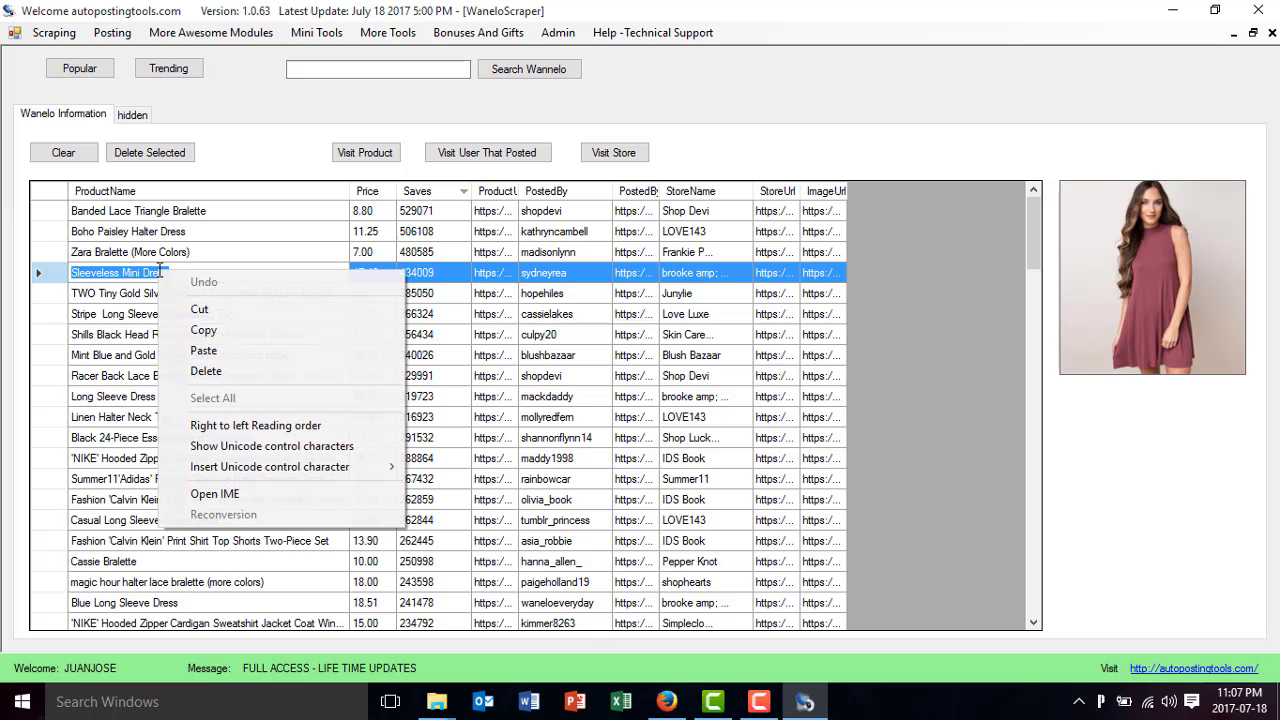
# Copy the dress name, then Google 'alliexpress' in a new Firefox tab
pyautogui.click(204, 335)
pyautogui.click(666, 701)
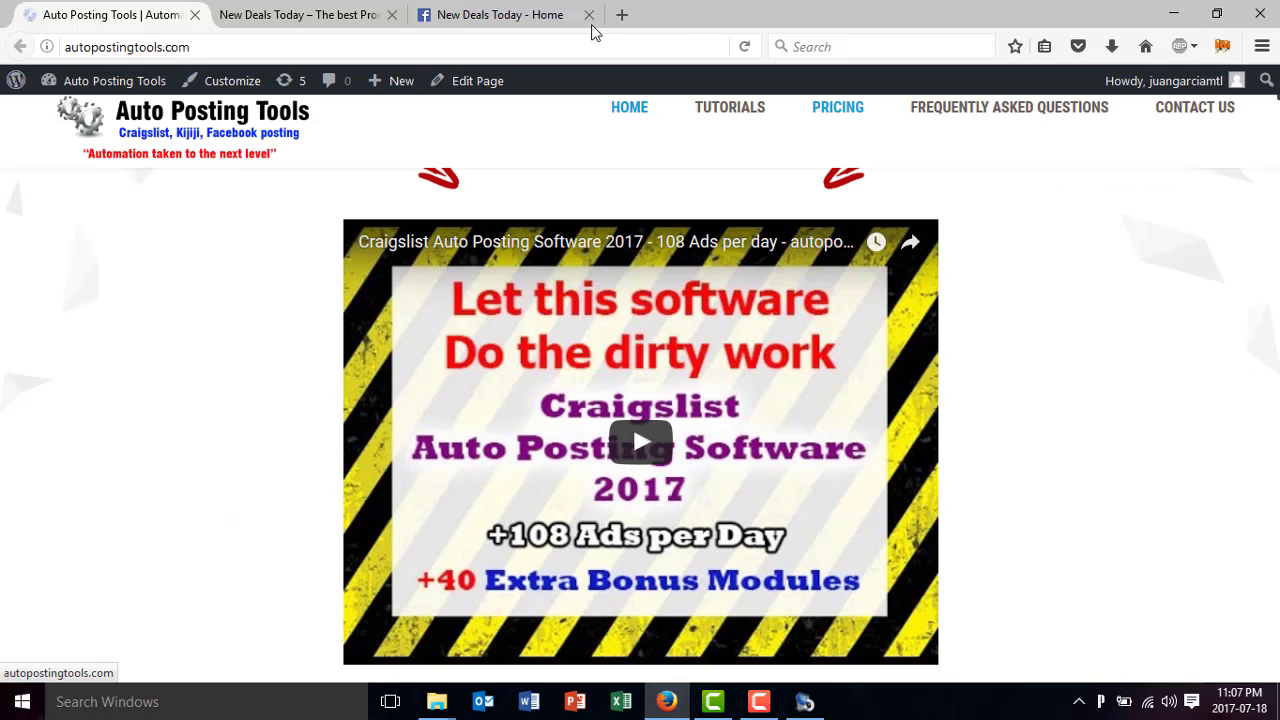
pyautogui.click(616, 12)
pyautogui.write('all')
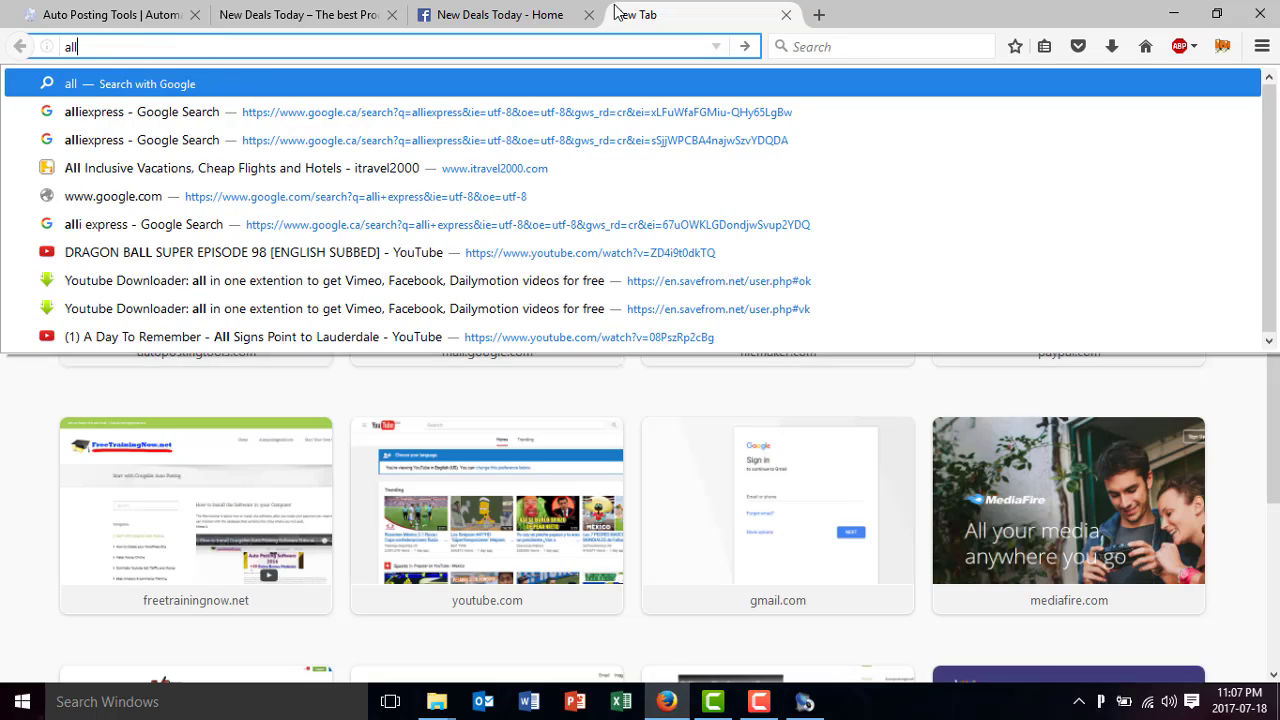
pyautogui.write('i')
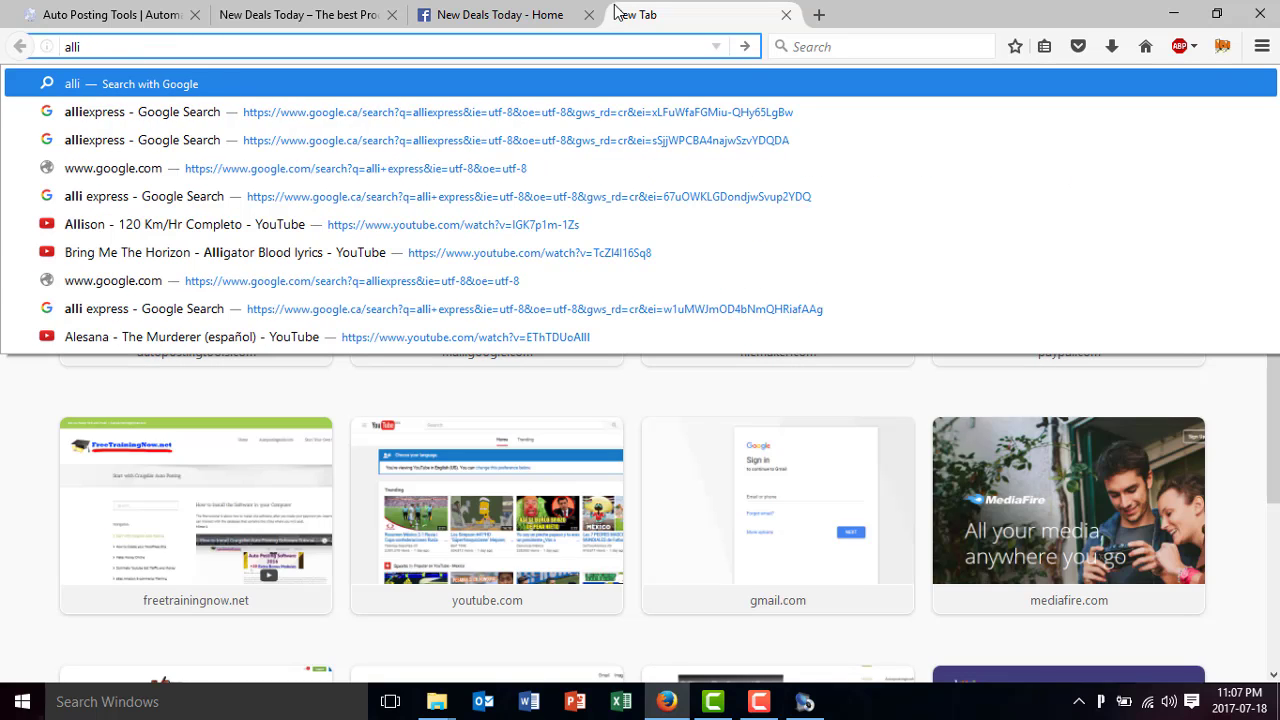
pyautogui.write('express')
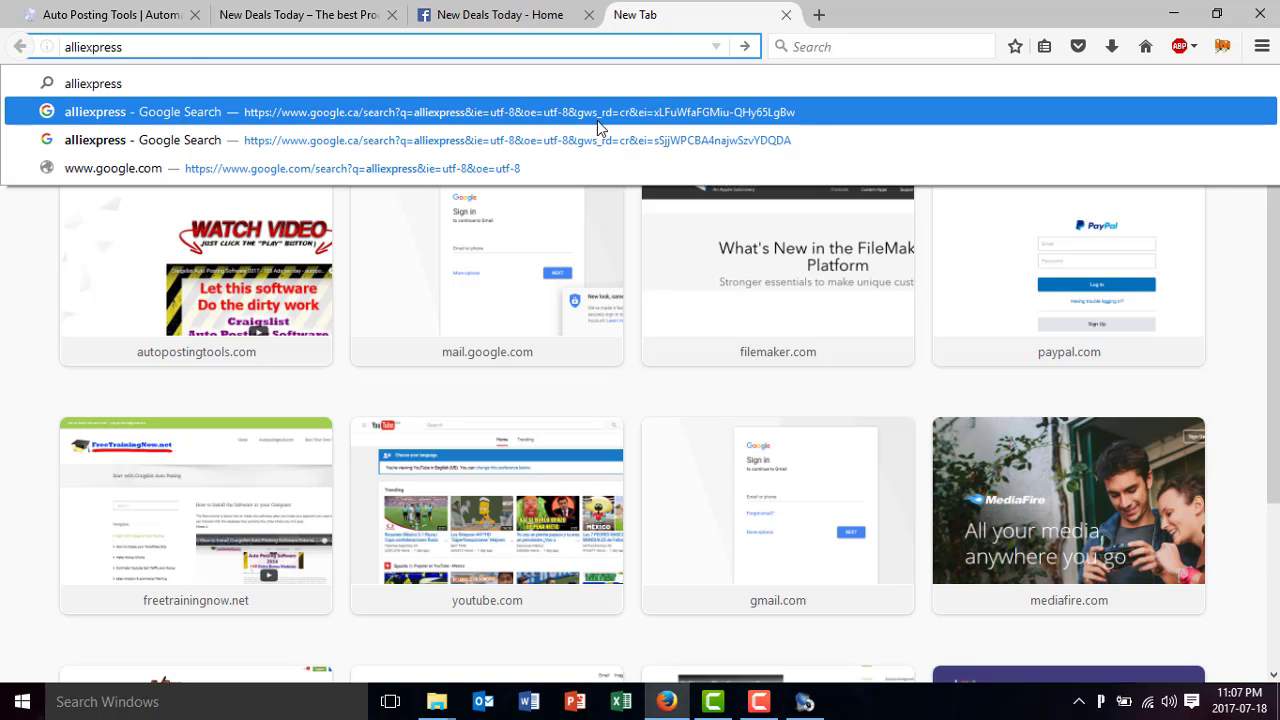
pyautogui.click(606, 116)
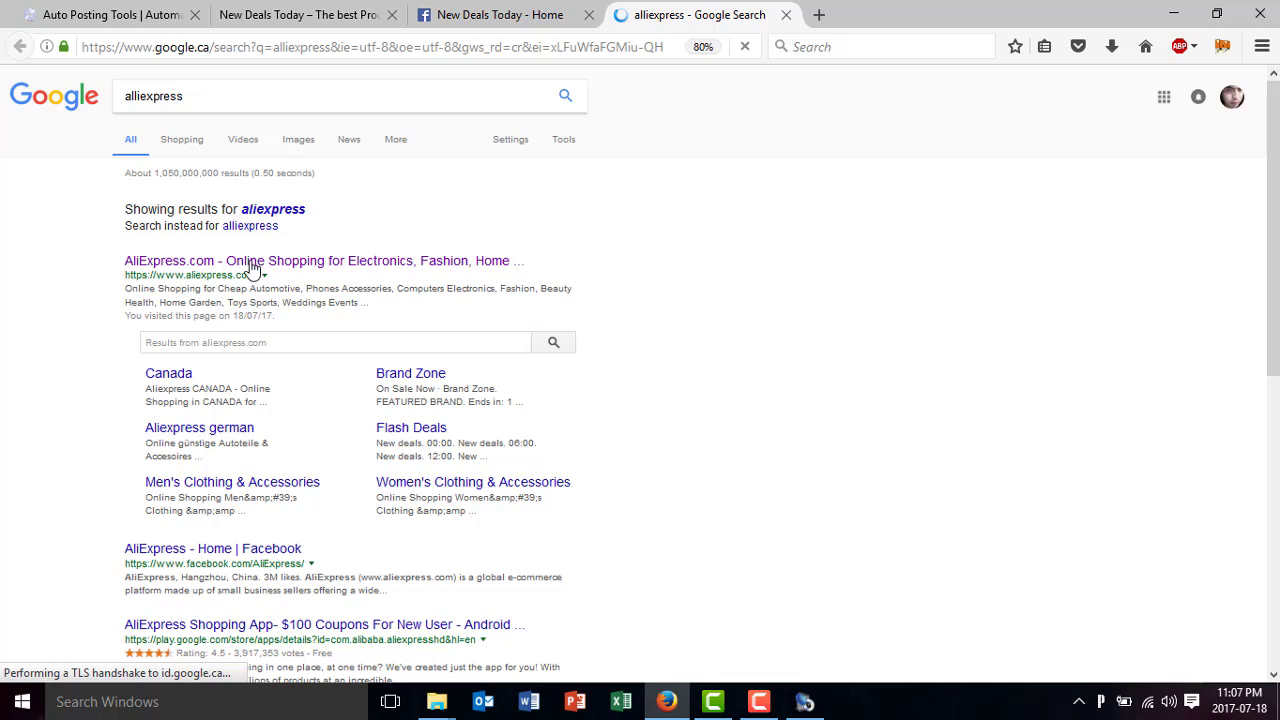
# Search AliExpress for 'Sleeveless Mini Dress' and mark the Sheinside dress at US $10.98
pyautogui.click(255, 264)
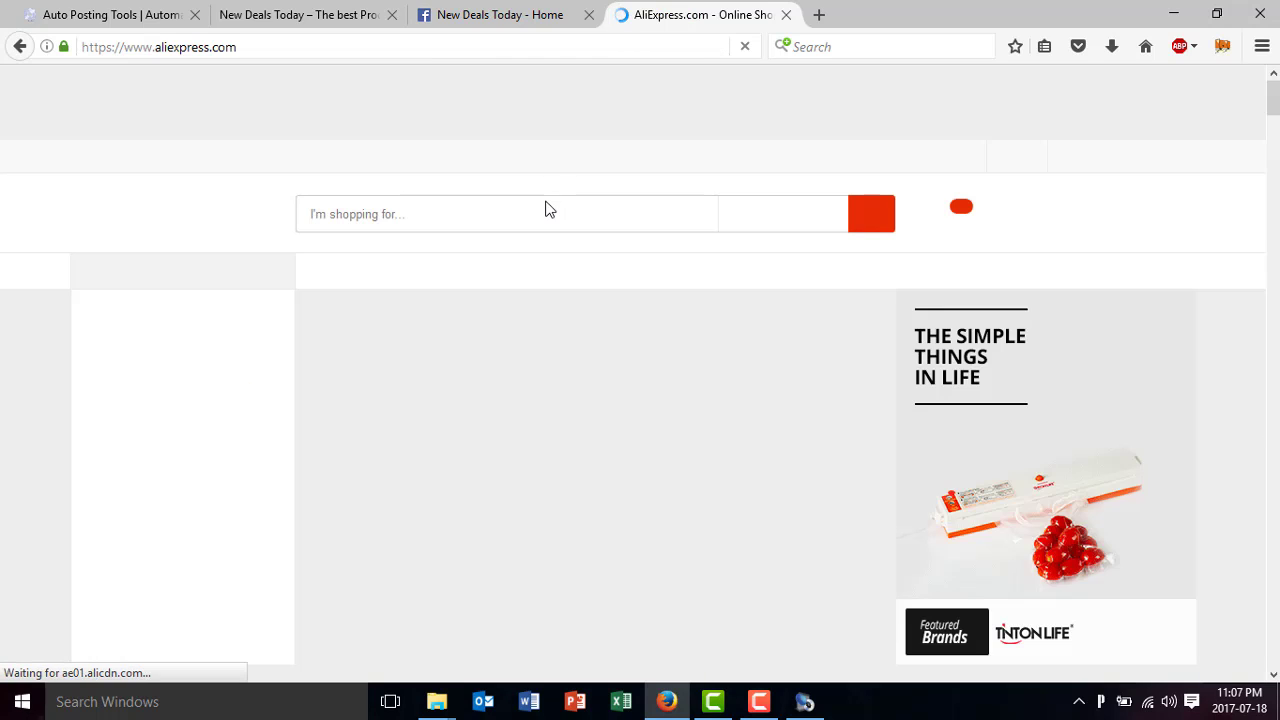
pyautogui.write('Sleeveless Mini Dress')
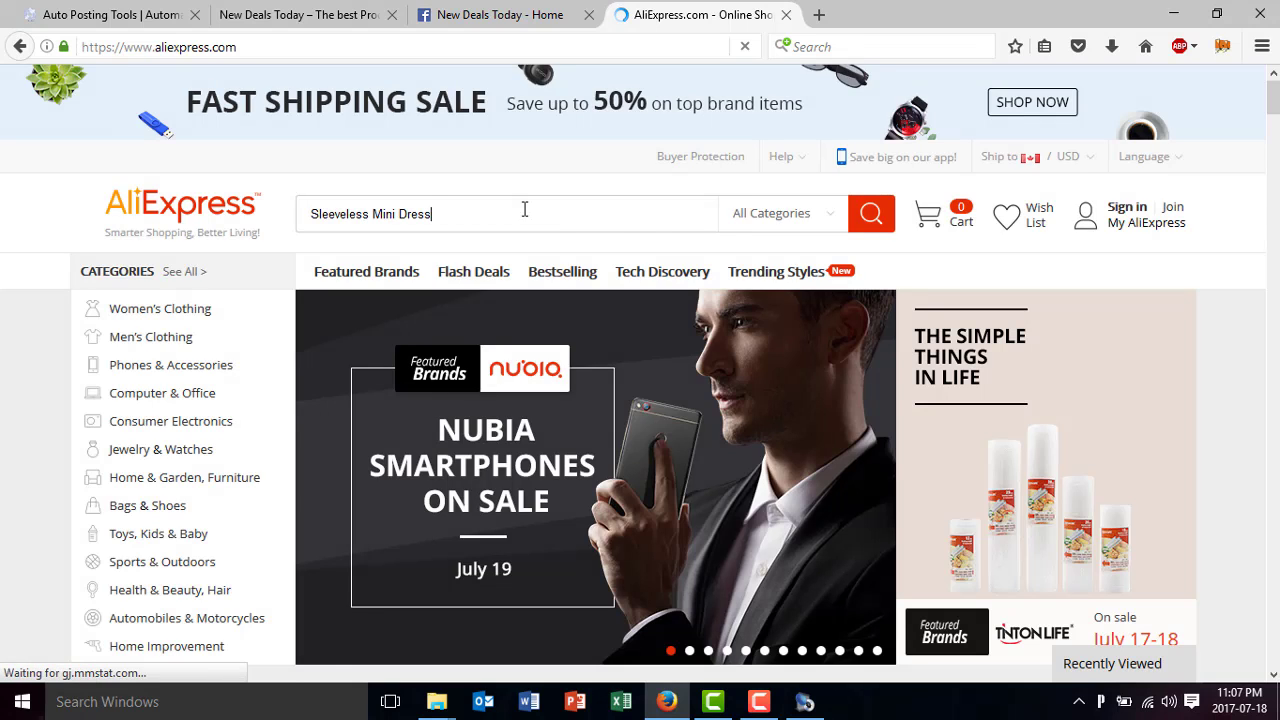
pyautogui.press('Return')
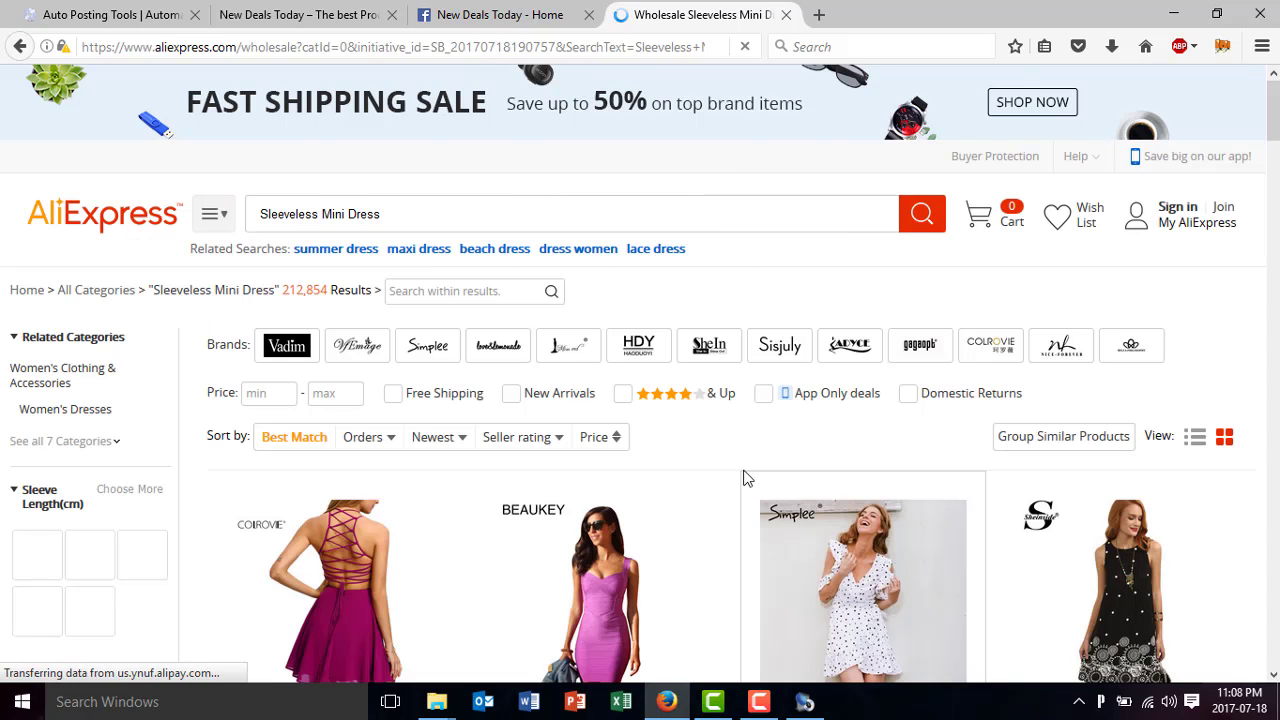
pyautogui.scroll(-2, 743, 478)
pyautogui.scroll(-2, 743, 478)
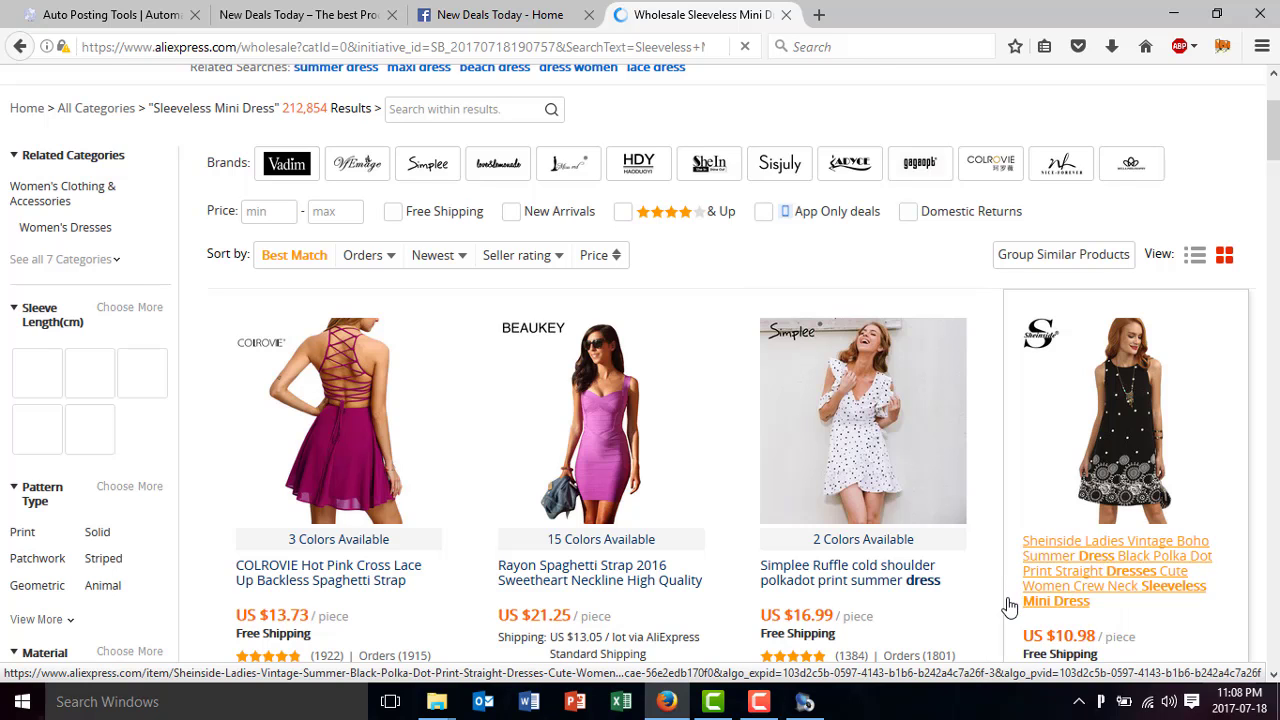
pyautogui.scroll(-3, 1105, 626)
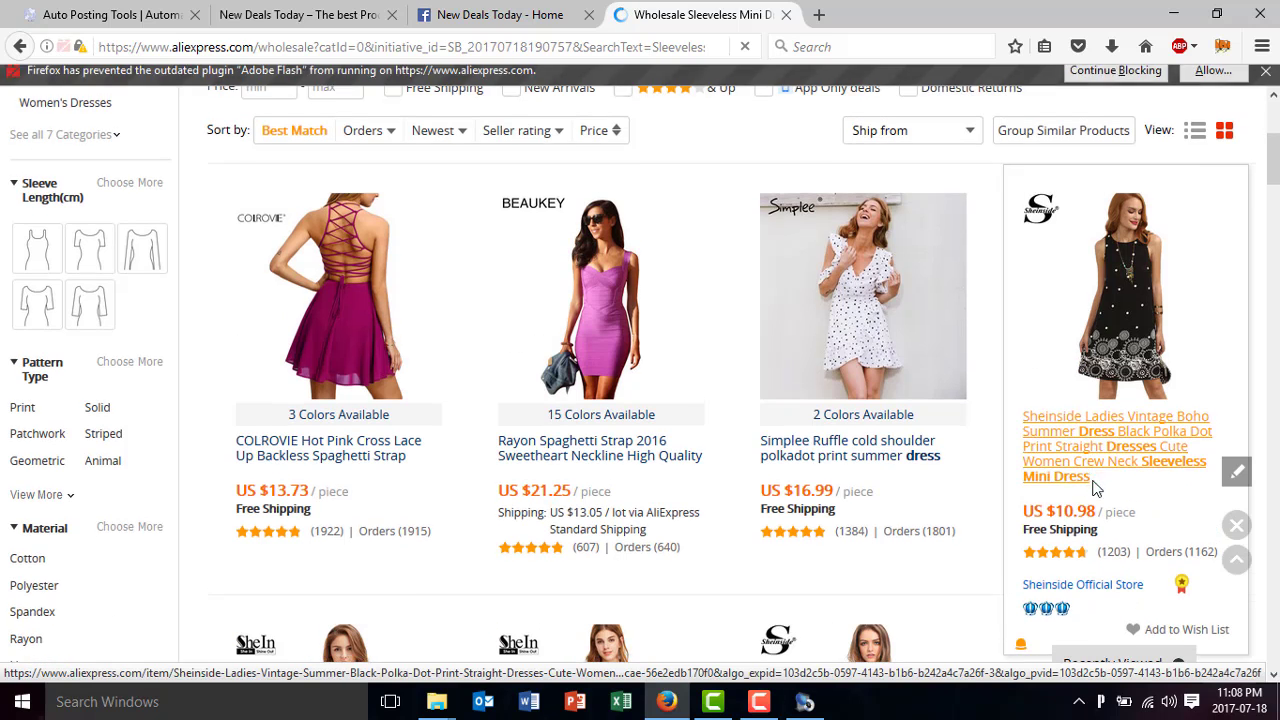
pyautogui.moveTo(1097, 520); pyautogui.dragTo(1060, 522)
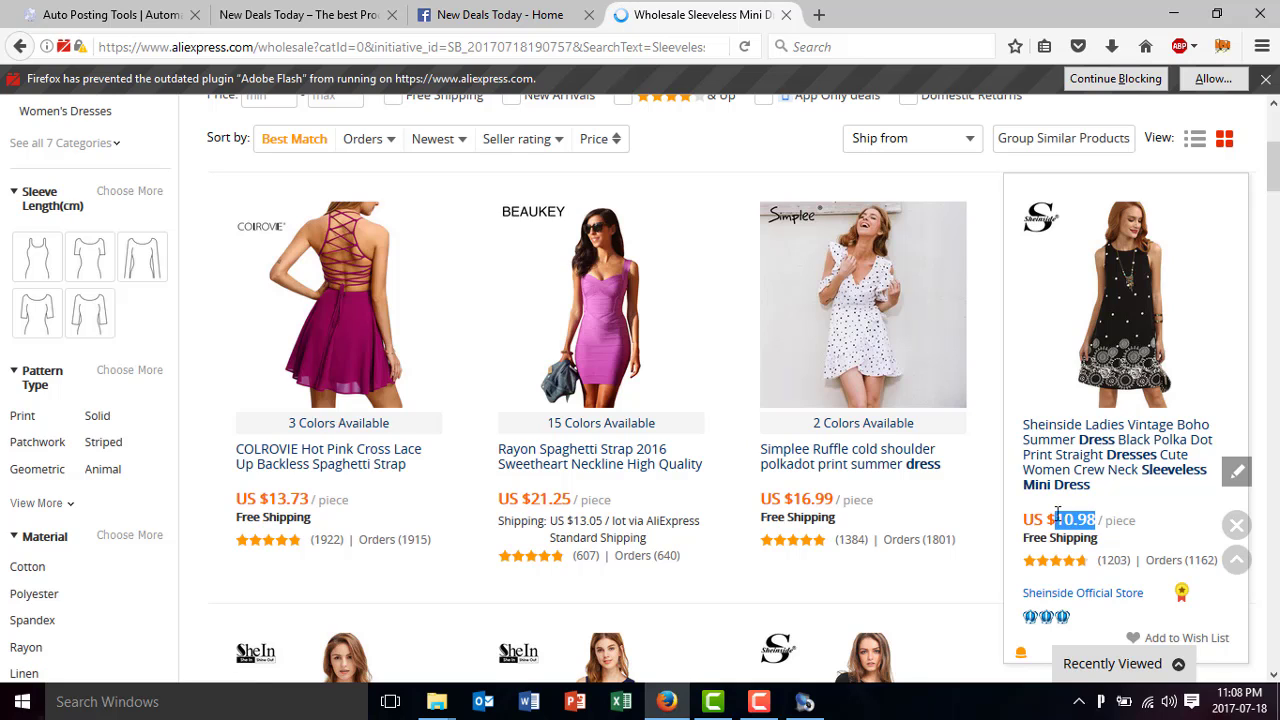
pyautogui.moveTo(600, 380)
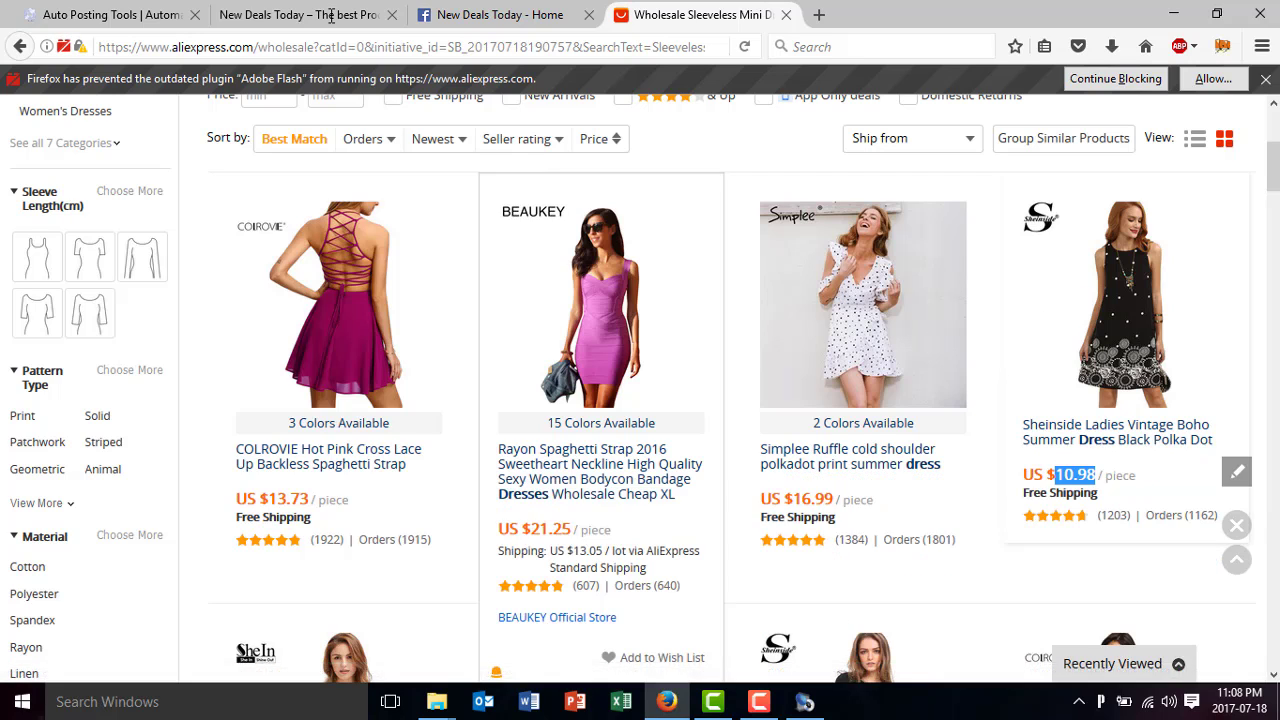
pyautogui.click(300, 14)
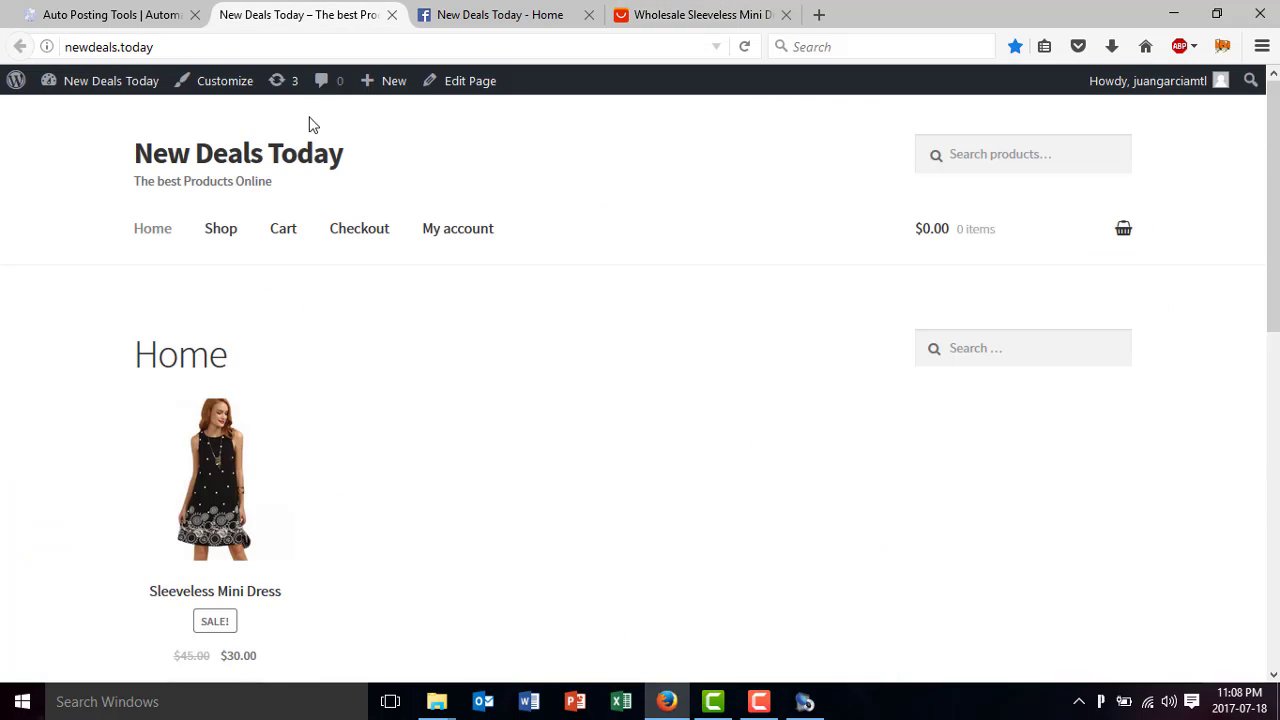
# Open the store's Sleeveless Mini Dress product page and scroll through its details
pyautogui.click(242, 440)
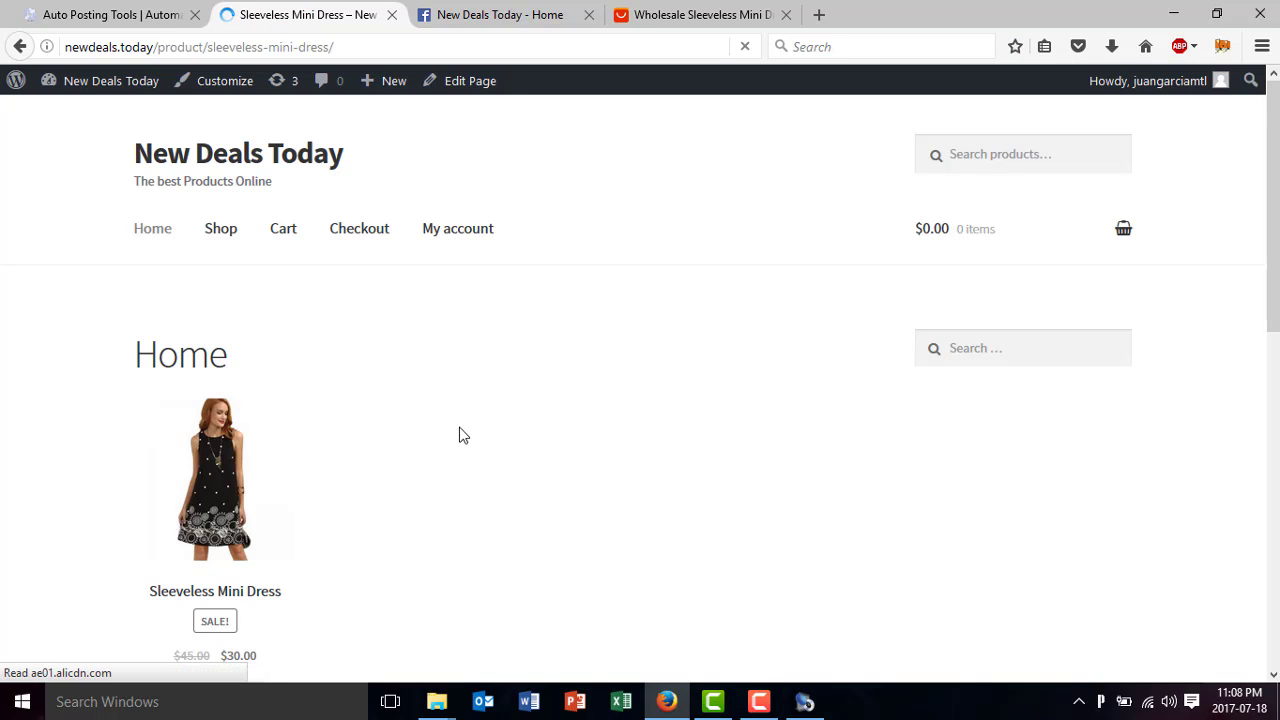
pyautogui.scroll(-2, 459, 426)
pyautogui.scroll(-2, 459, 434)
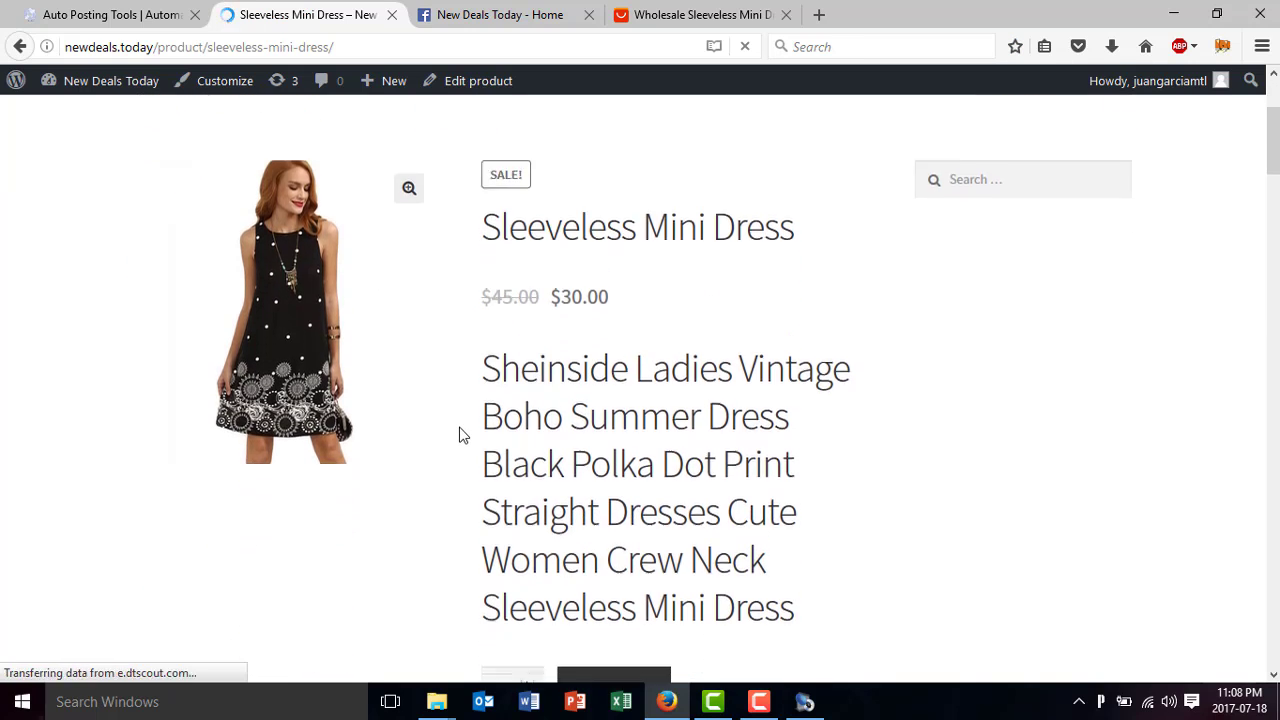
pyautogui.scroll(-3, 459, 434)
pyautogui.scroll(-3, 459, 434)
pyautogui.scroll(-2, 459, 434)
pyautogui.scroll(-3, 459, 434)
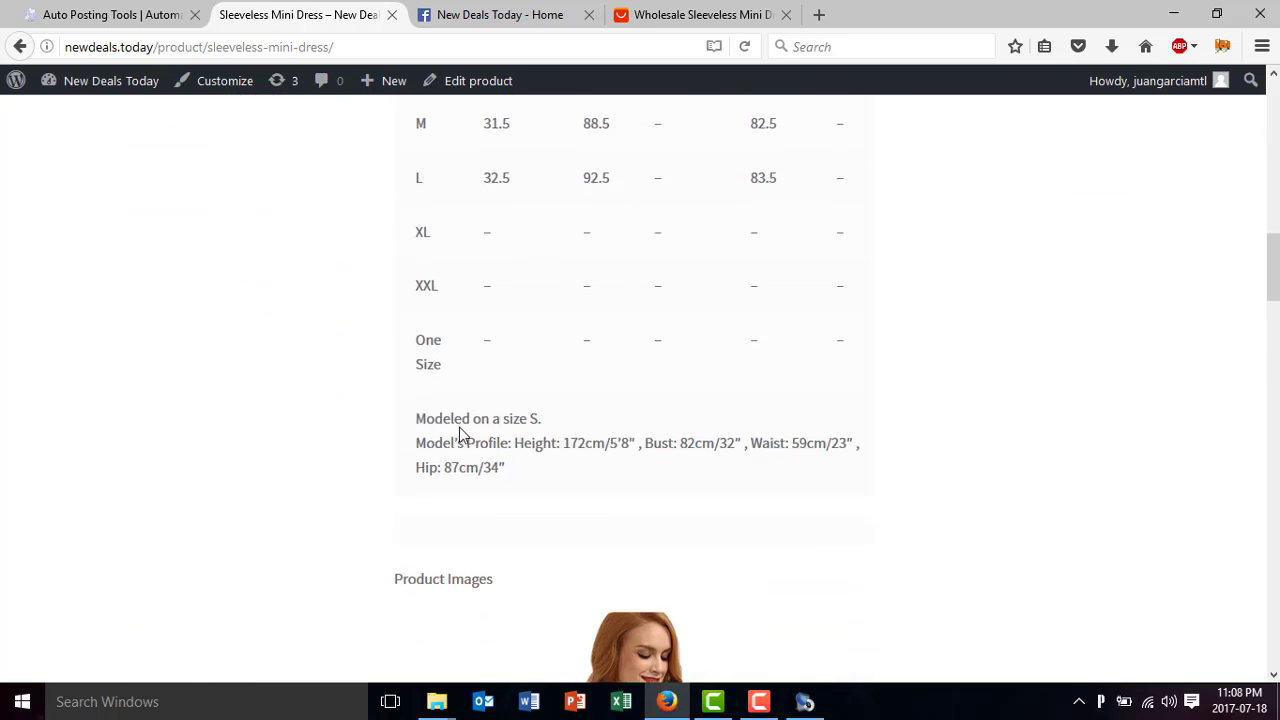
pyautogui.scroll(-3, 459, 434)
pyautogui.scroll(-3, 459, 434)
pyautogui.scroll(-2, 459, 434)
pyautogui.scroll(-3, 462, 434)
pyautogui.scroll(-1, 462, 434)
pyautogui.scroll(-5, 462, 434)
pyautogui.scroll(-2, 462, 434)
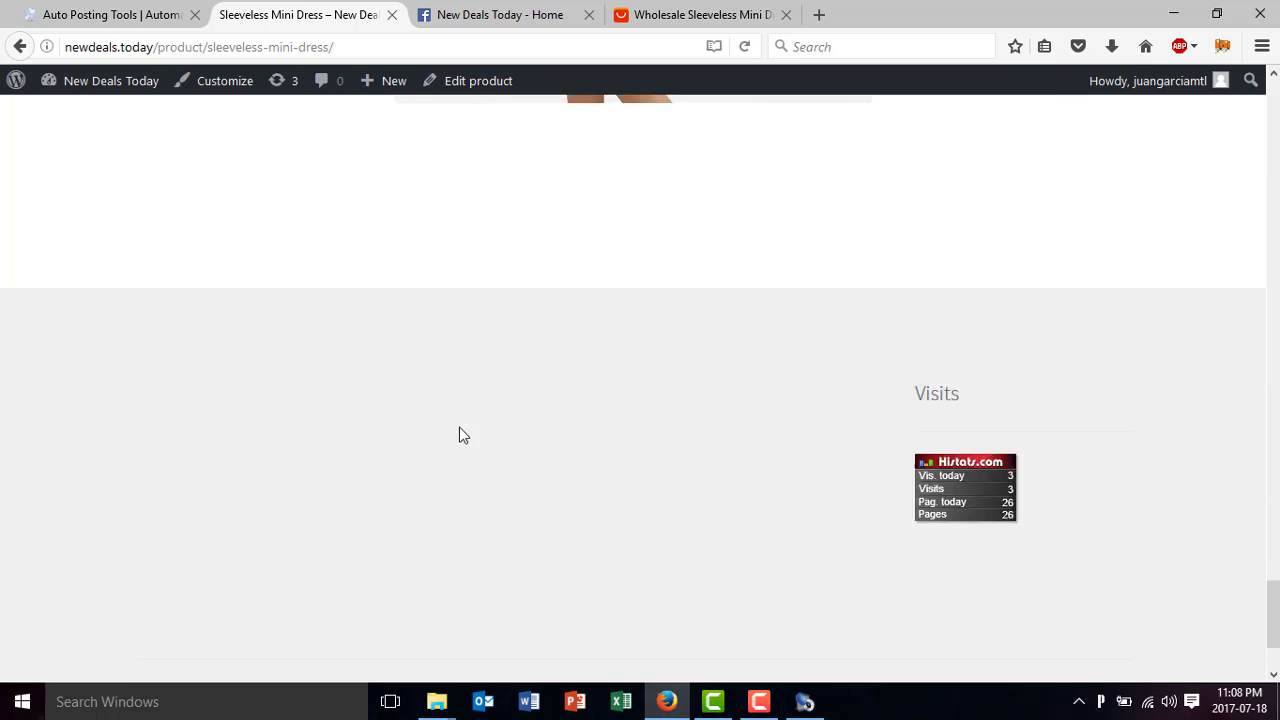
# Highlight the $30.00 sale price (down from $45.00) and compare with AliExpress's $10.98
pyautogui.scroll(3, 462, 434)
pyautogui.scroll(3, 462, 434)
pyautogui.scroll(3, 462, 434)
pyautogui.scroll(3, 462, 434)
pyautogui.scroll(3, 462, 434)
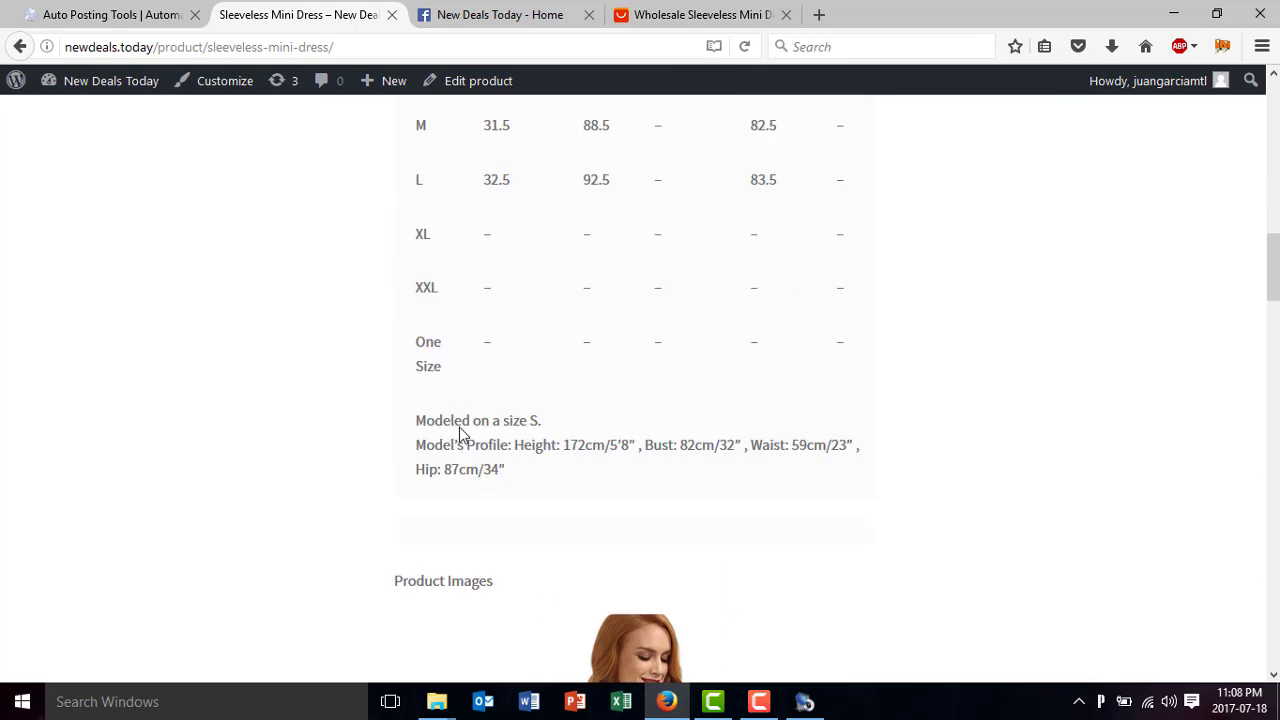
pyautogui.scroll(2, 462, 434)
pyautogui.scroll(3, 462, 434)
pyautogui.scroll(1, 462, 434)
pyautogui.scroll(3, 462, 434)
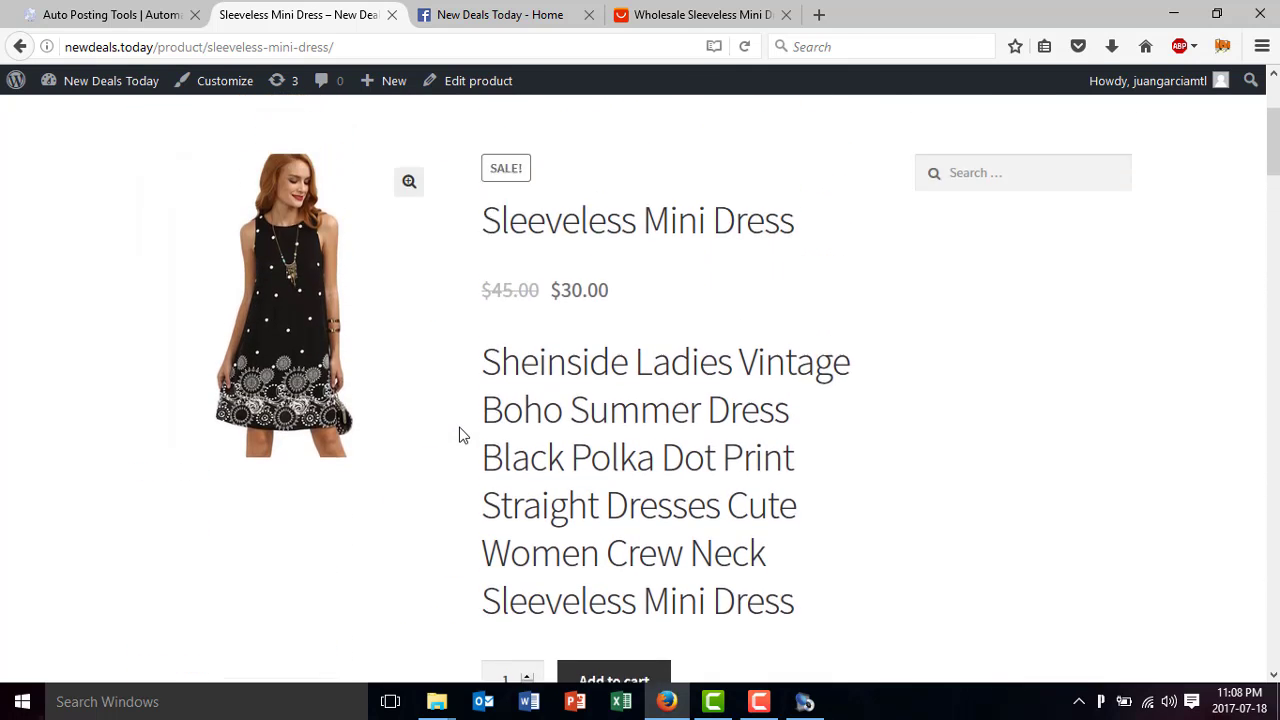
pyautogui.moveTo(606, 305); pyautogui.dragTo(562, 308)
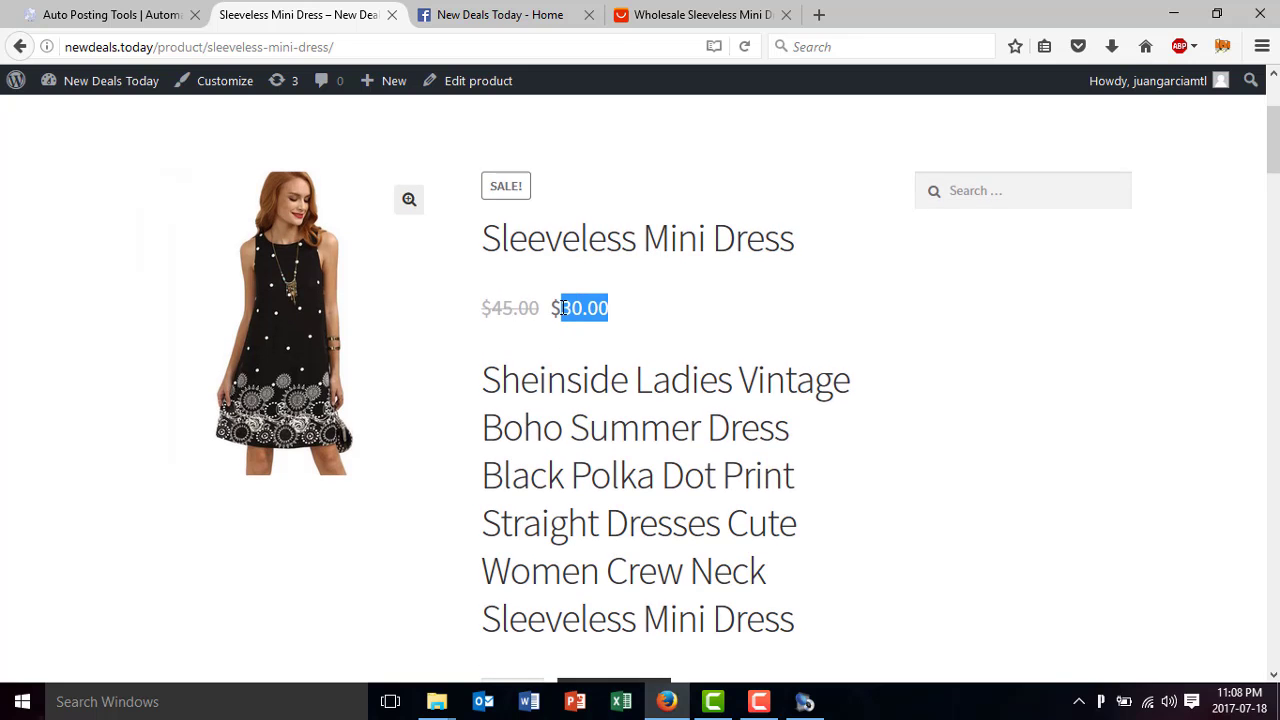
pyautogui.click(690, 14)
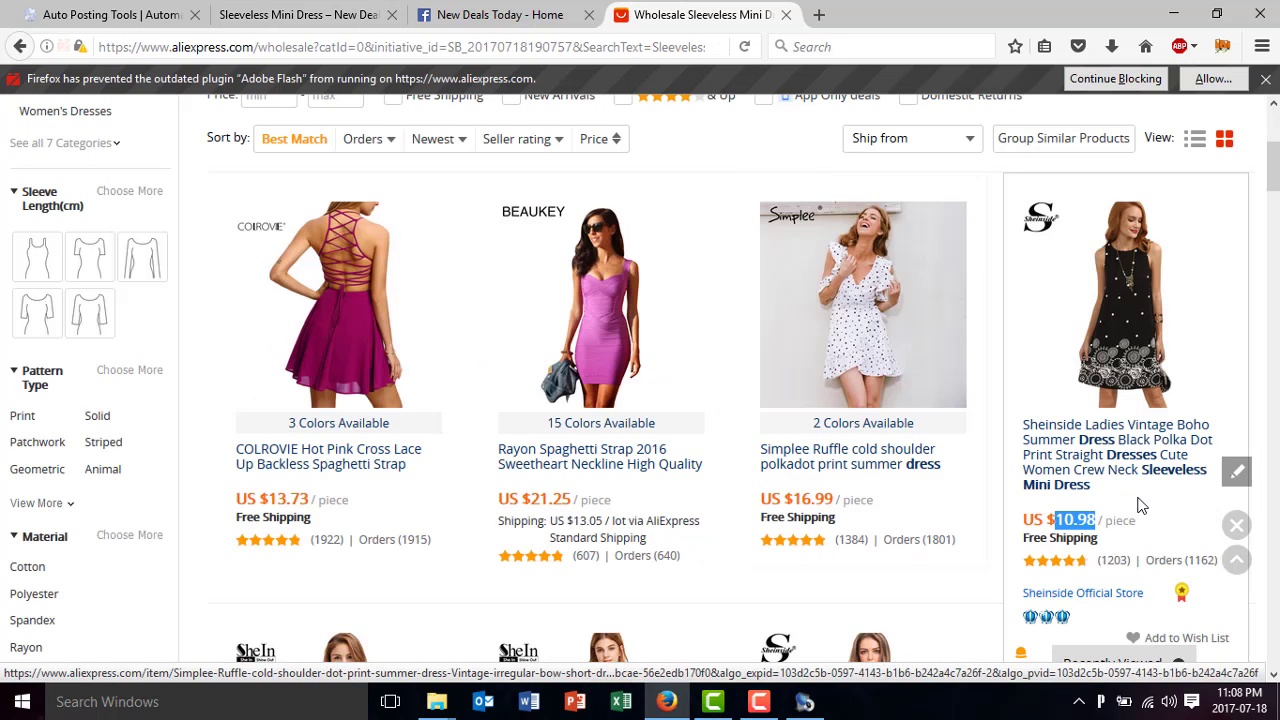
# Return to the store's Sleeveless Mini Dress page to recheck its $30.00 price
pyautogui.click(291, 10)
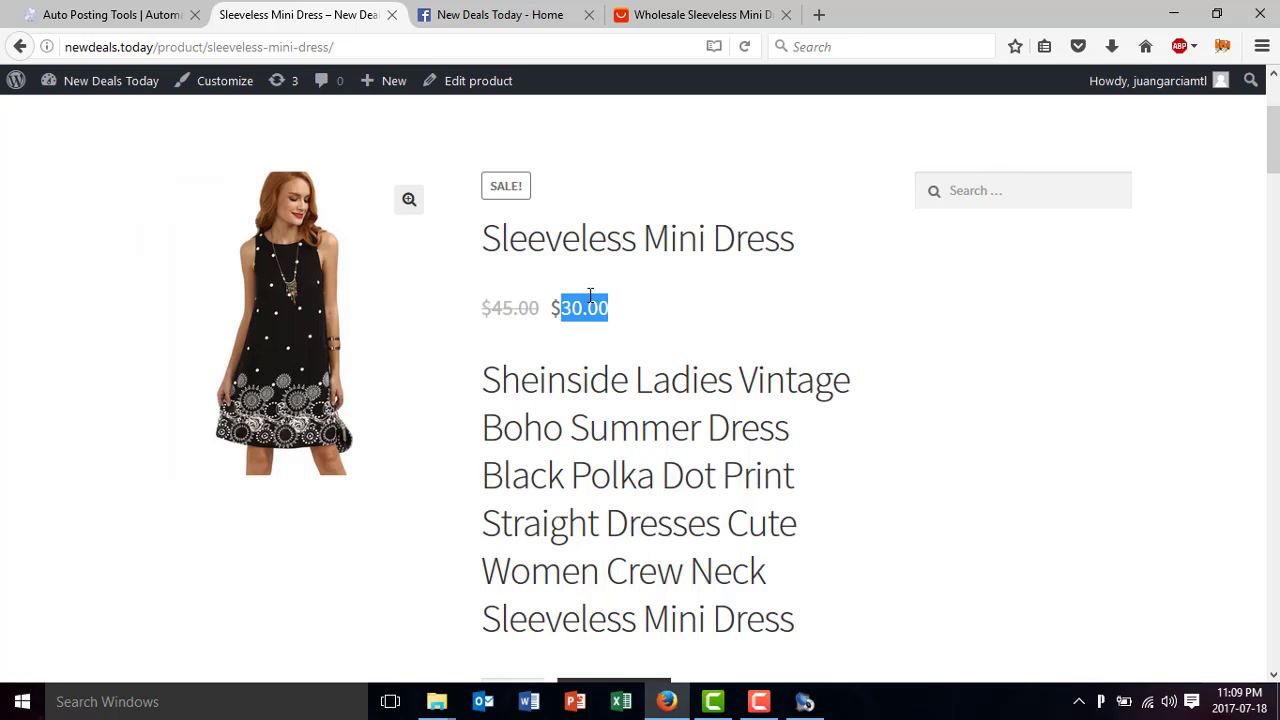
# Expand the Sleeveless Mini Dress post on the New Deals Today Facebook page
pyautogui.click(497, 20)
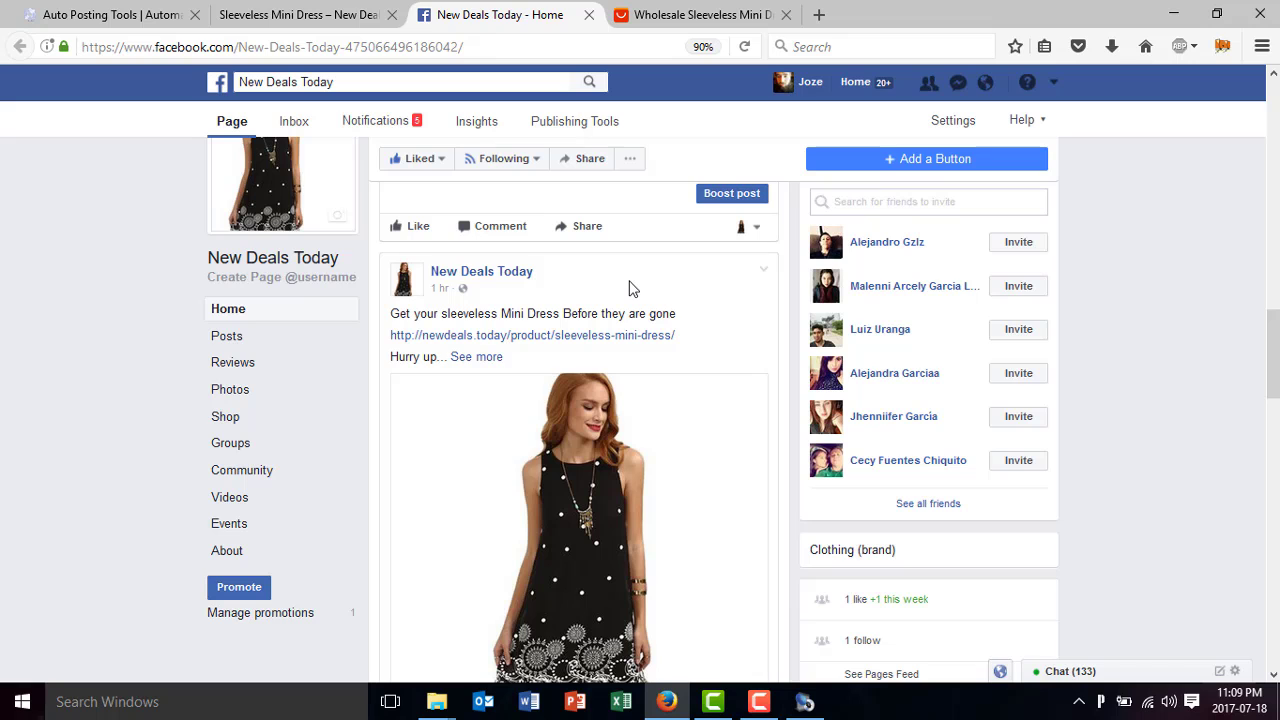
pyautogui.scroll(-1, 630, 288)
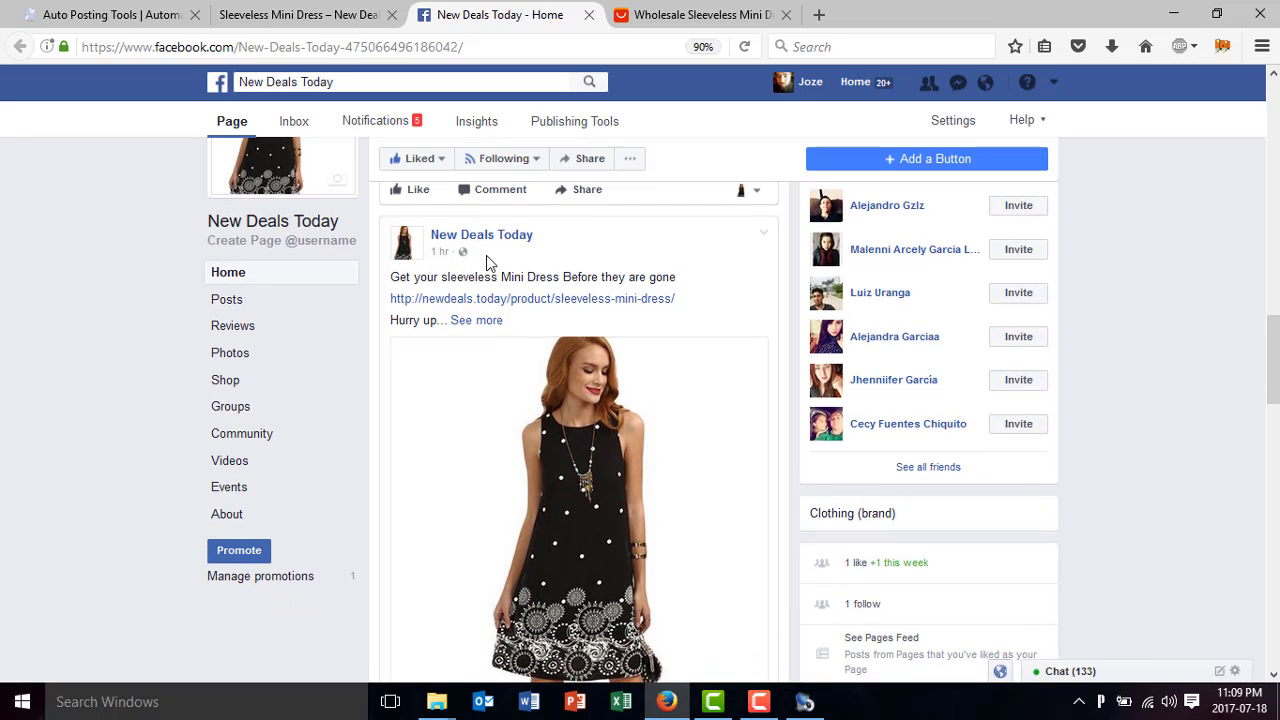
pyautogui.click(480, 321)
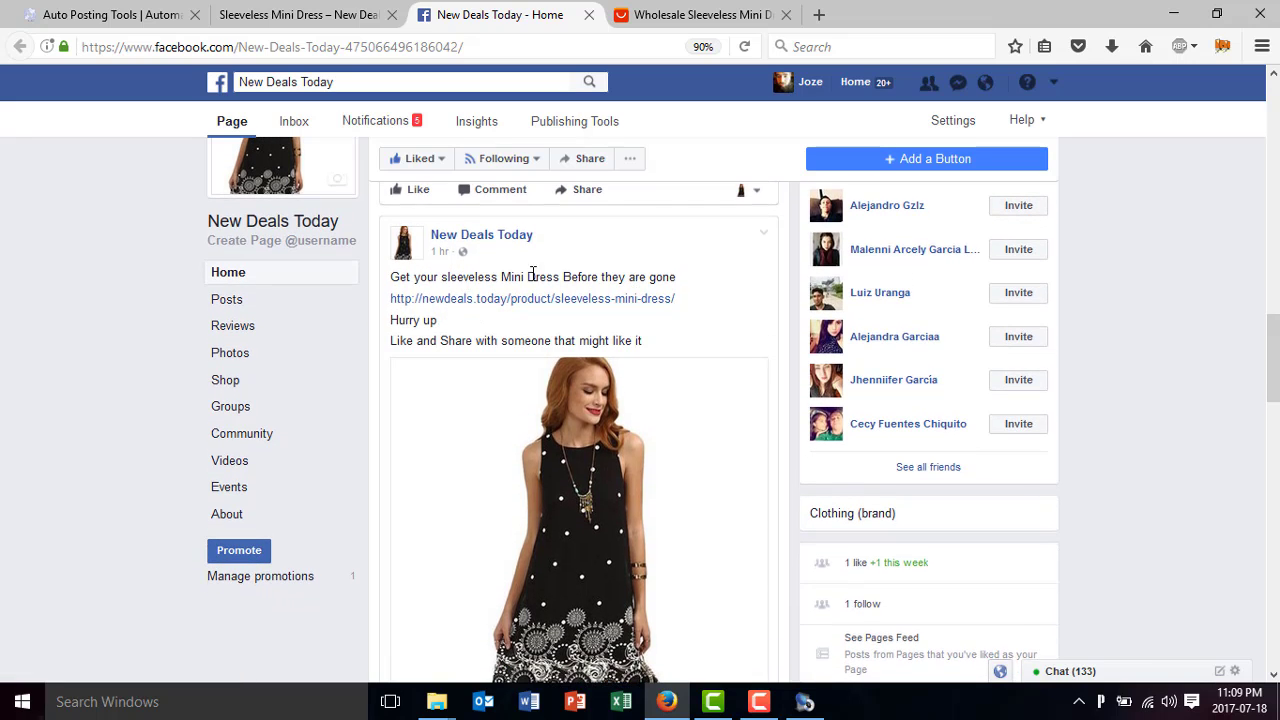
pyautogui.scroll(-1, 703, 283)
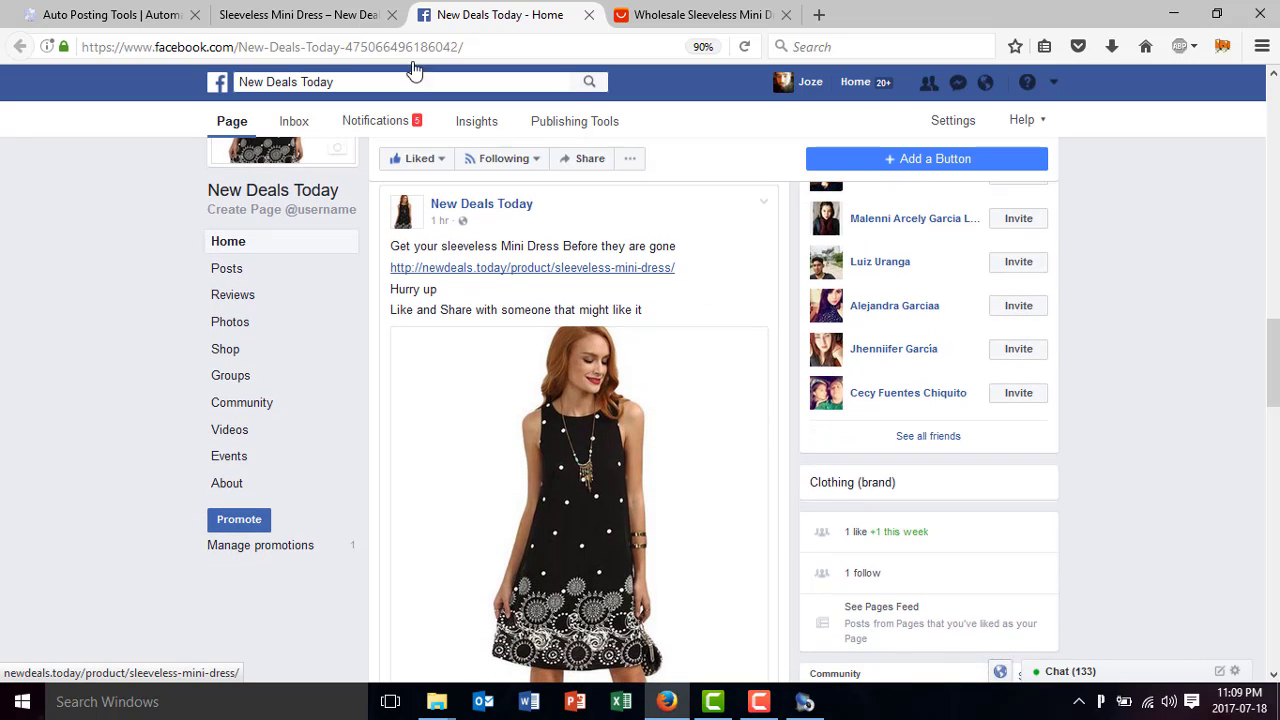
# Revisit the store's $30 dress page, then return to AliExpress's $10.98 Sheinside listing
pyautogui.click(330, 10)
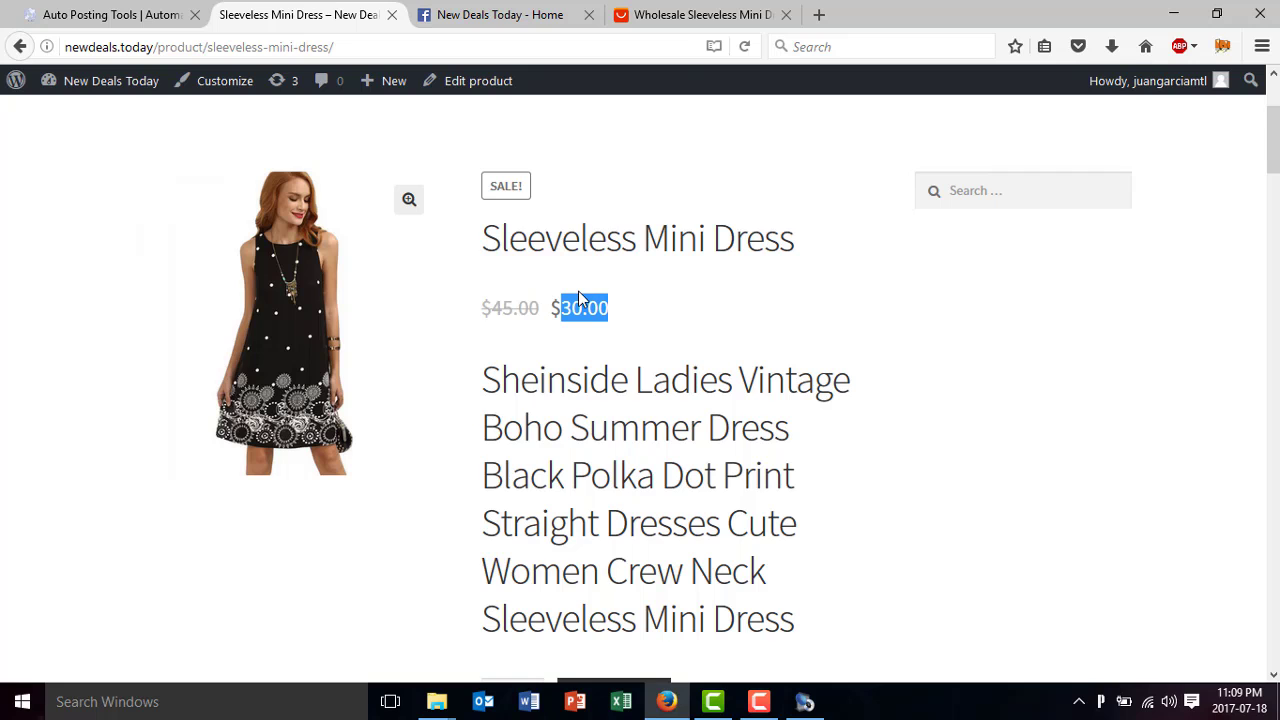
pyautogui.scroll(3, 578, 291)
pyautogui.scroll(-5, 578, 291)
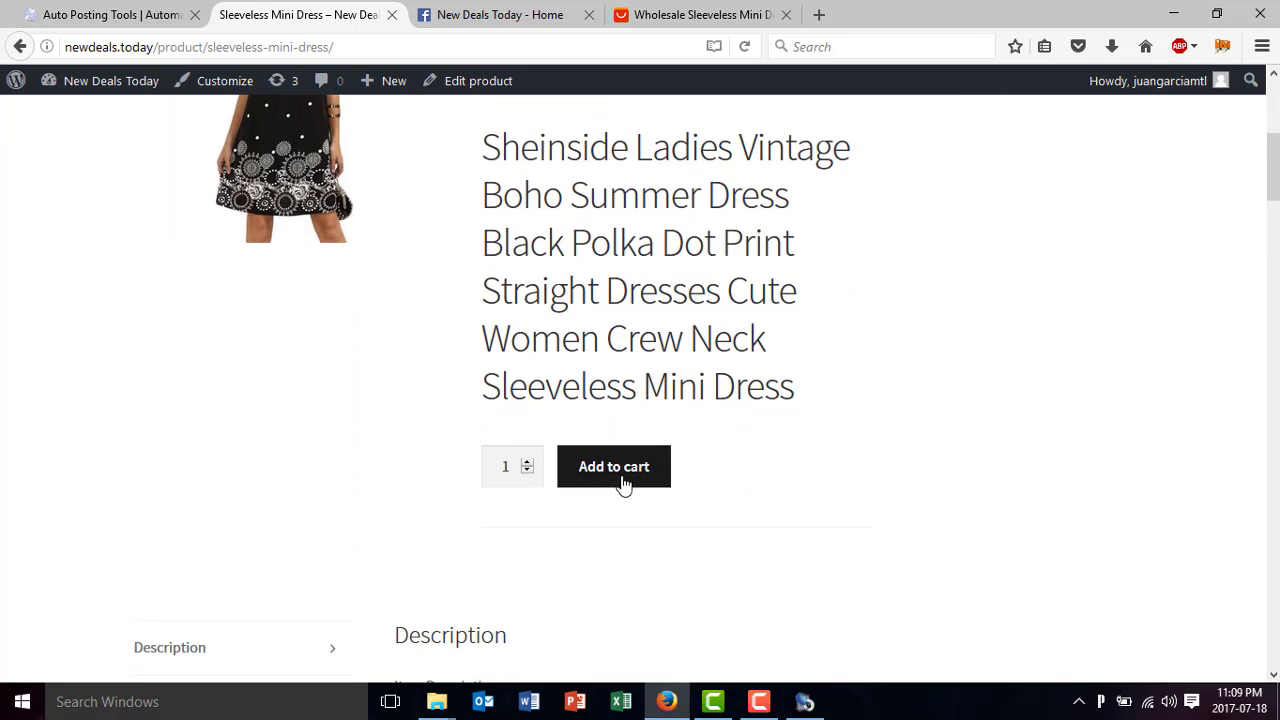
pyautogui.scroll(5, 646, 375)
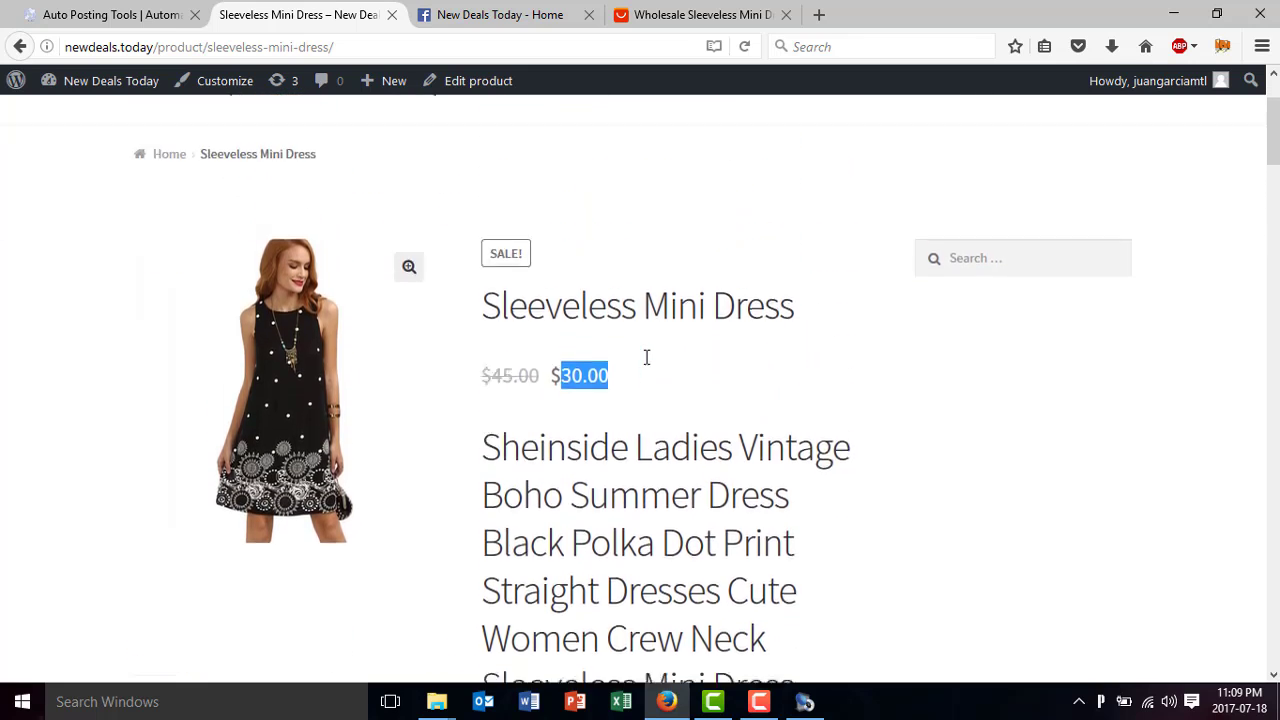
pyautogui.scroll(1, 646, 357)
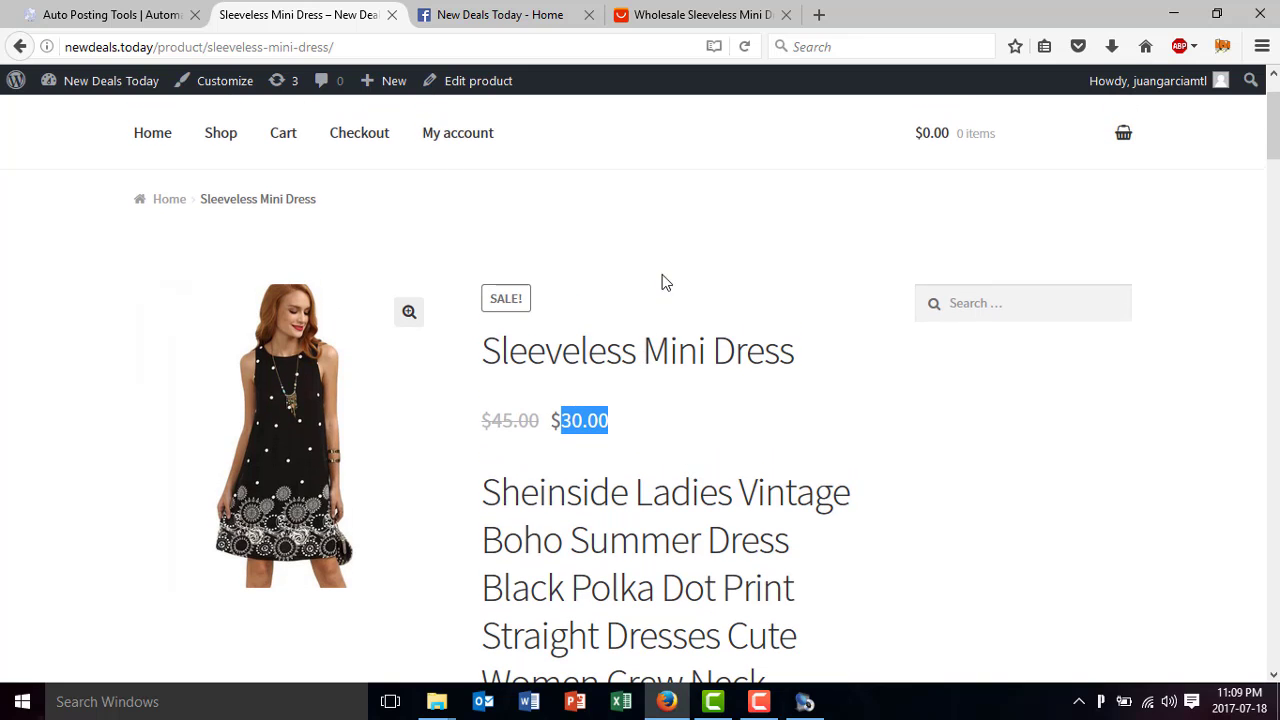
pyautogui.click(683, 18)
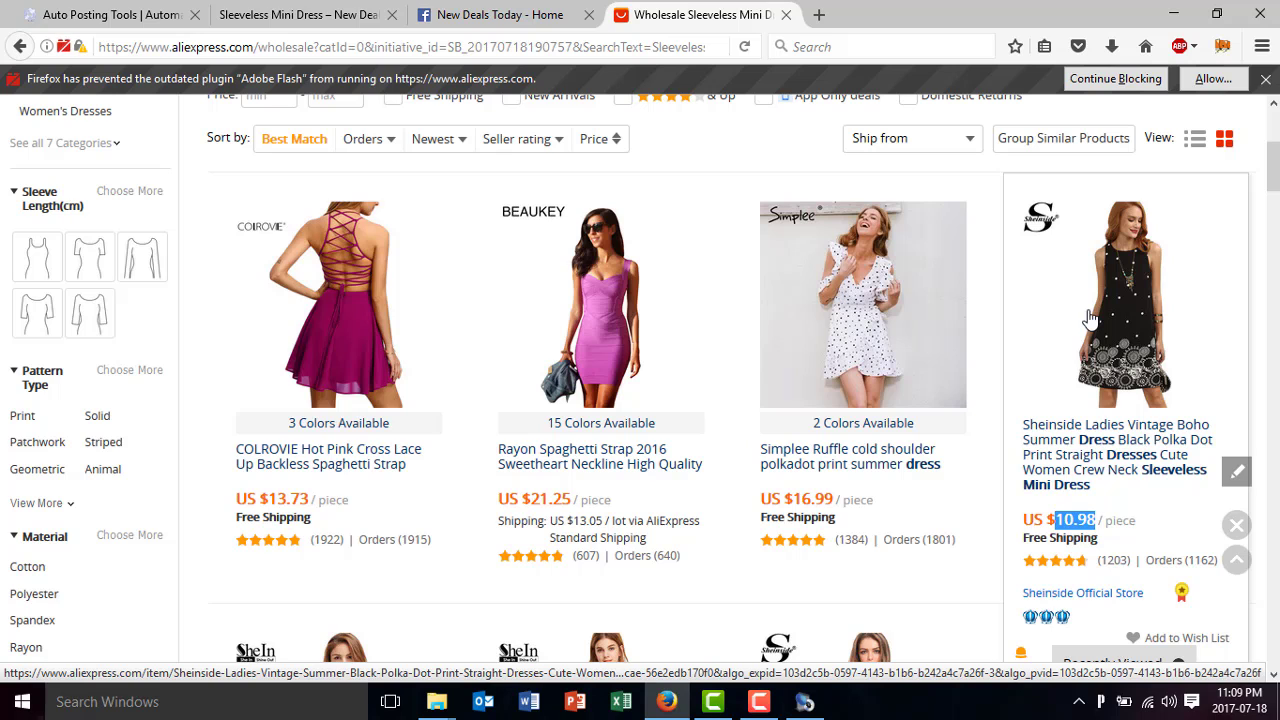
pyautogui.moveTo(862, 420)
pyautogui.scroll(-1, 760, 615)
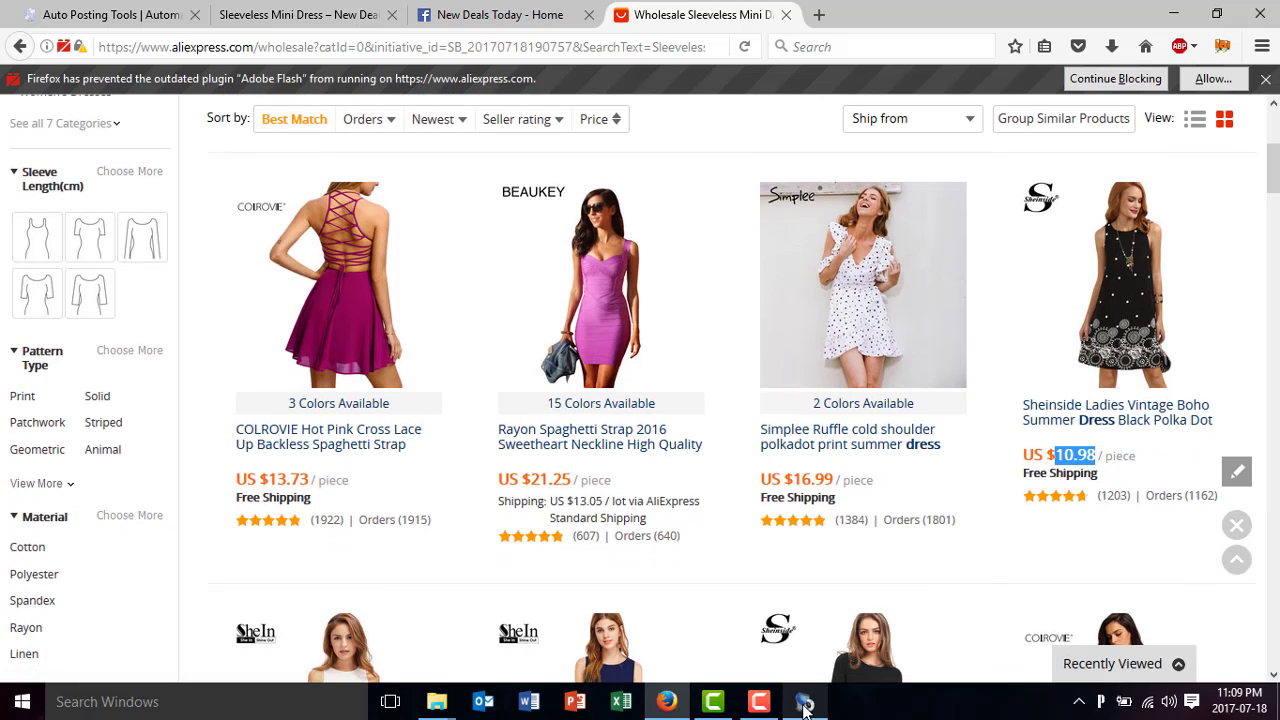
# Bring back the Wanelo finder and preview popular products from Banded Lace Bralette to Cassie Bralette
pyautogui.click(805, 704)
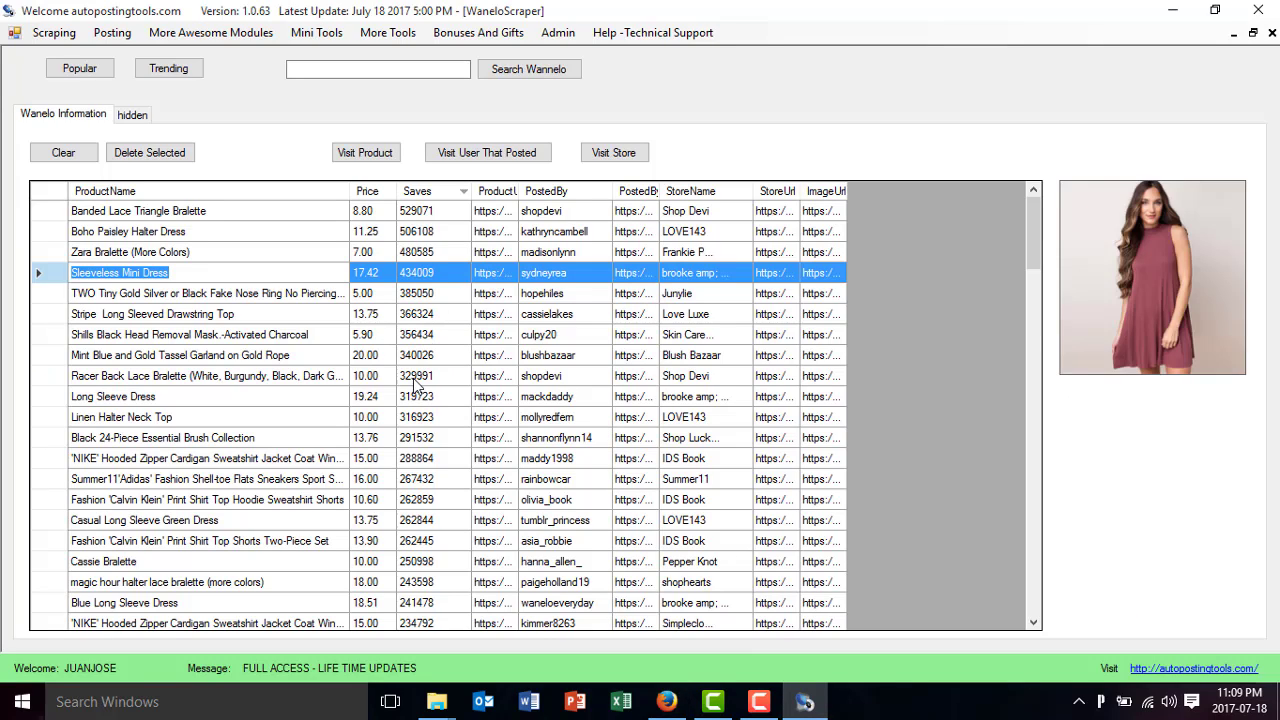
pyautogui.click(421, 215)
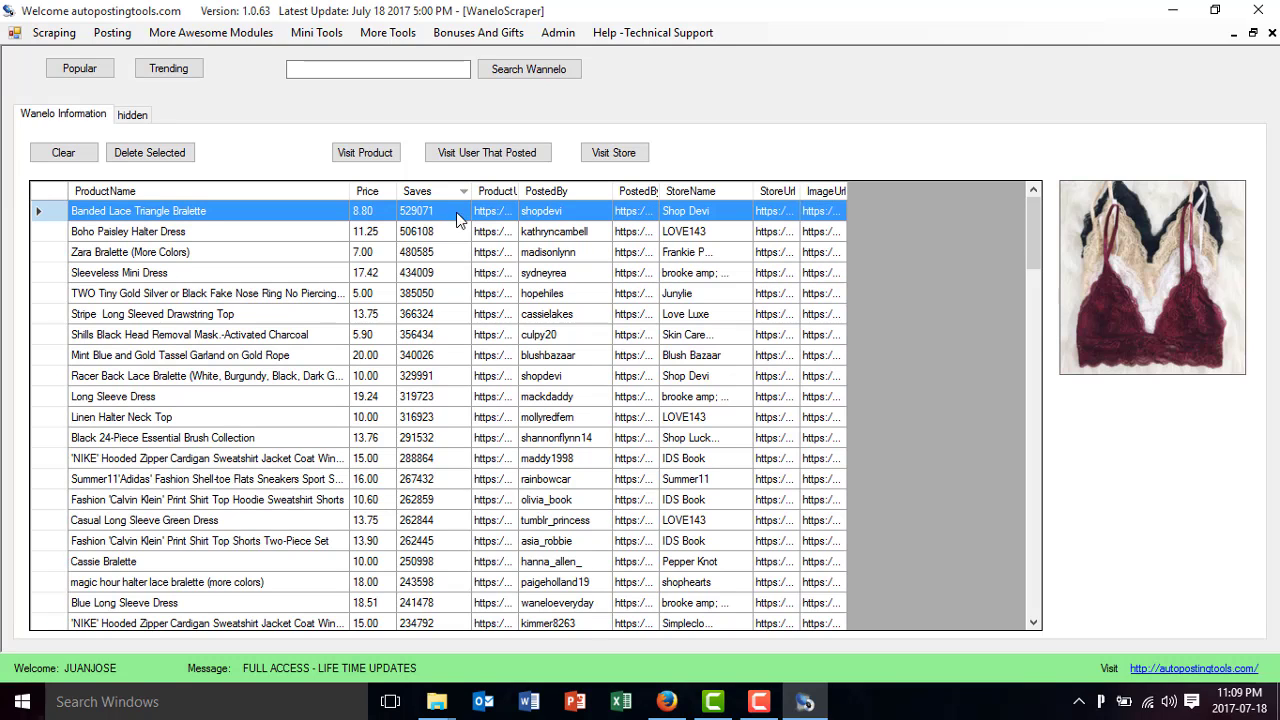
pyautogui.click(424, 277)
pyautogui.click(430, 318)
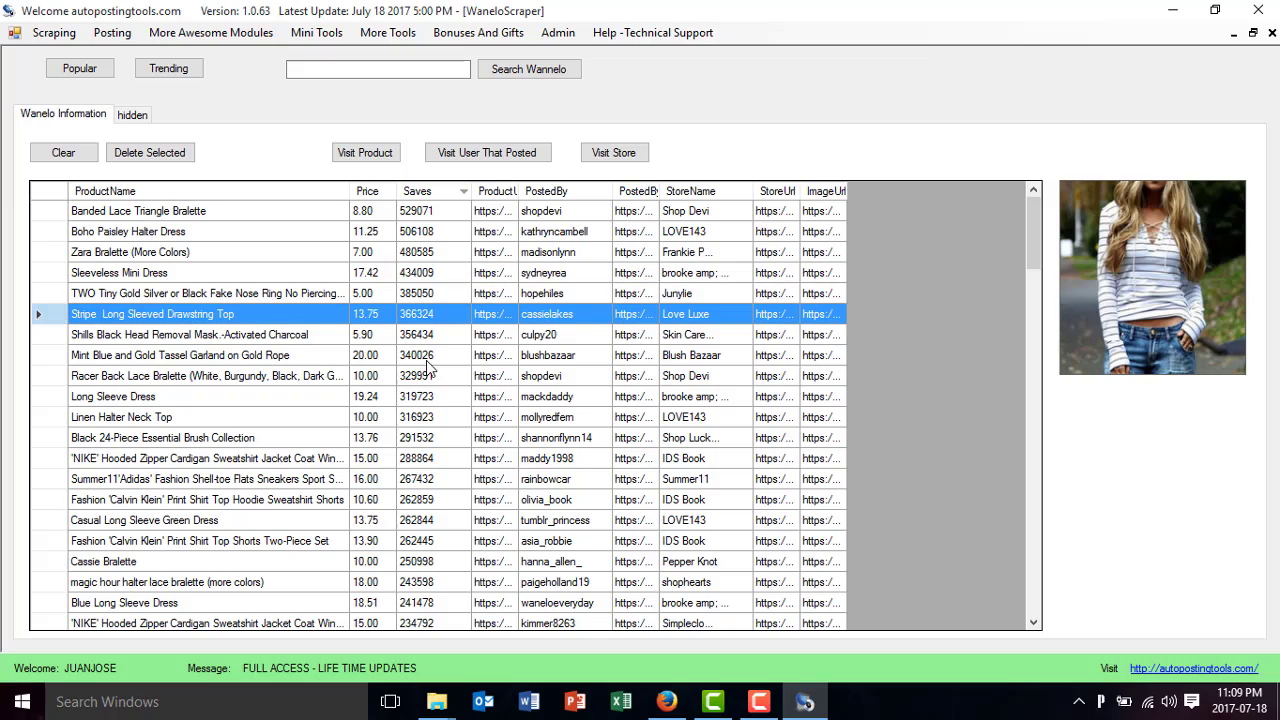
pyautogui.click(431, 360)
pyautogui.click(434, 419)
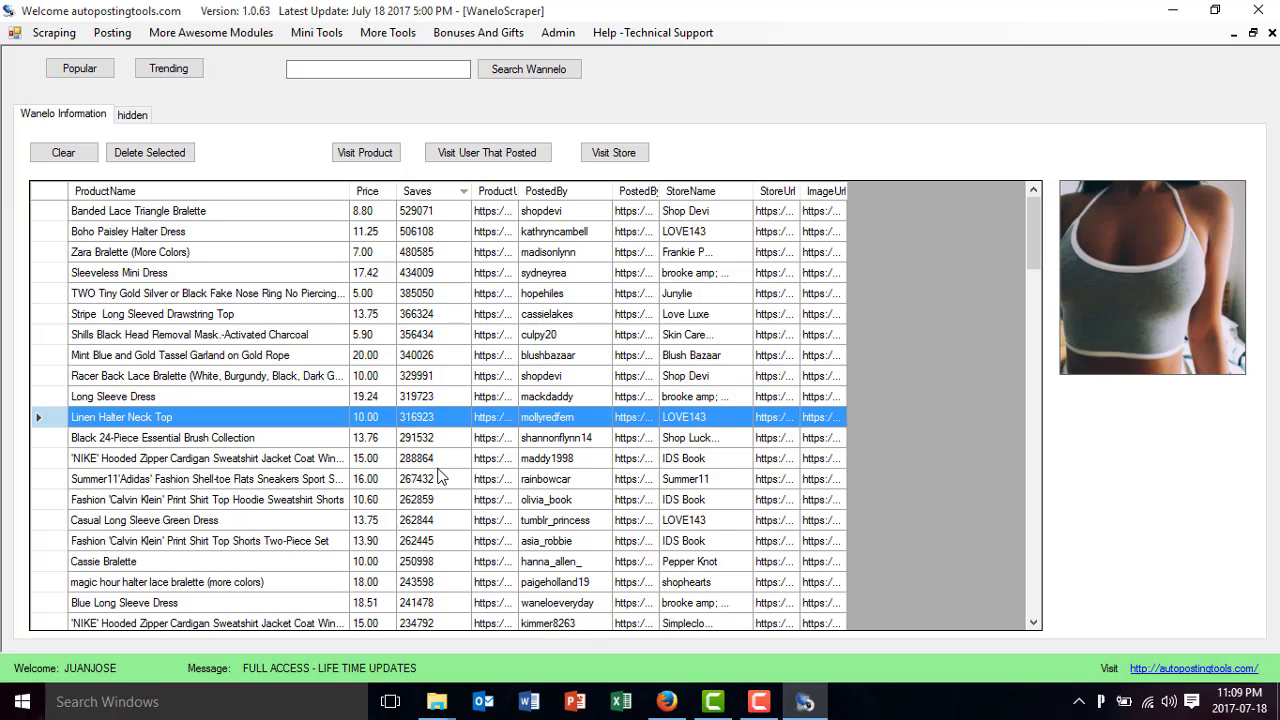
pyautogui.click(437, 474)
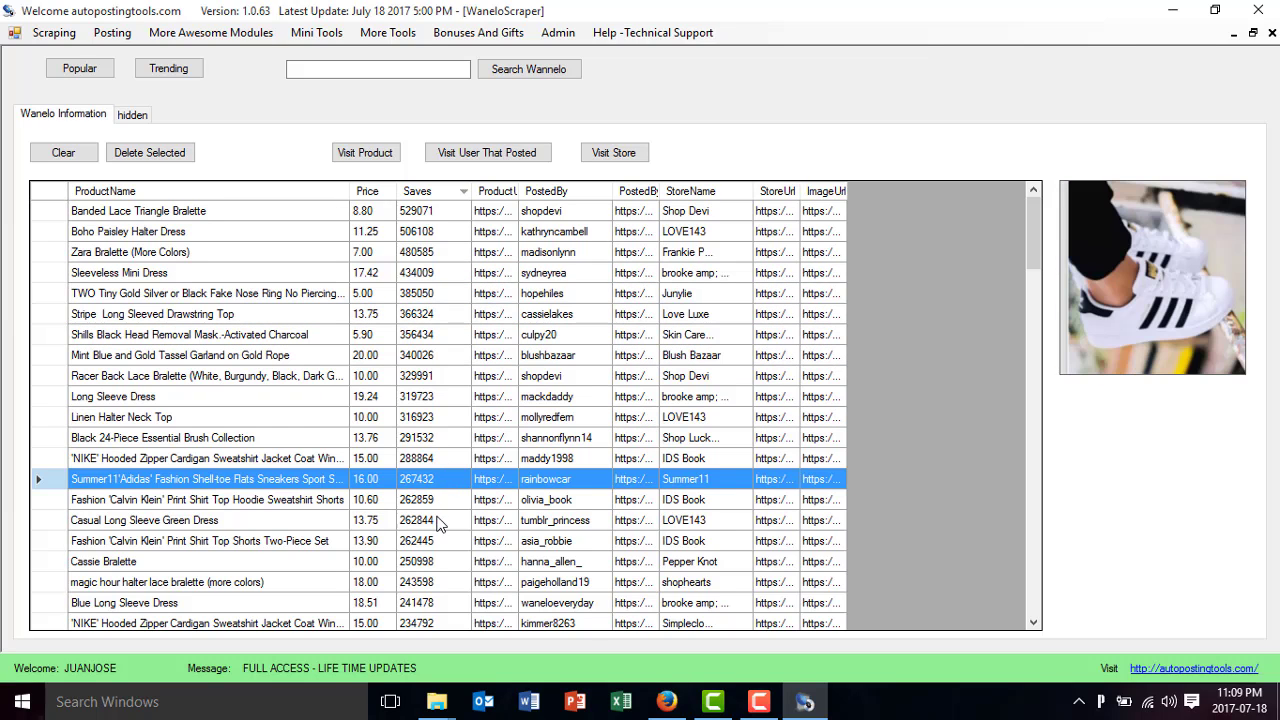
pyautogui.click(437, 518)
pyautogui.click(434, 563)
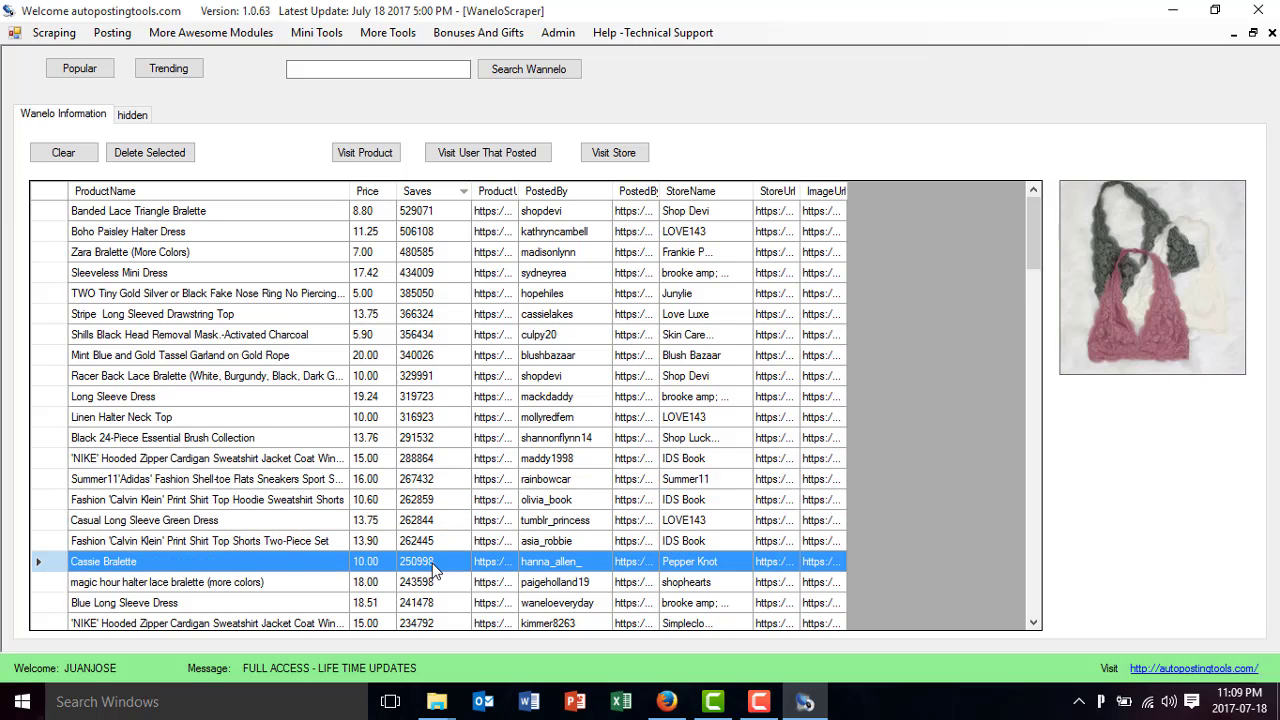
# Preview the Nike hooded zipper jacket, then clear the list and load trending products
pyautogui.scroll(-2, 434, 567)
pyautogui.scroll(-1, 434, 567)
pyautogui.click(432, 563)
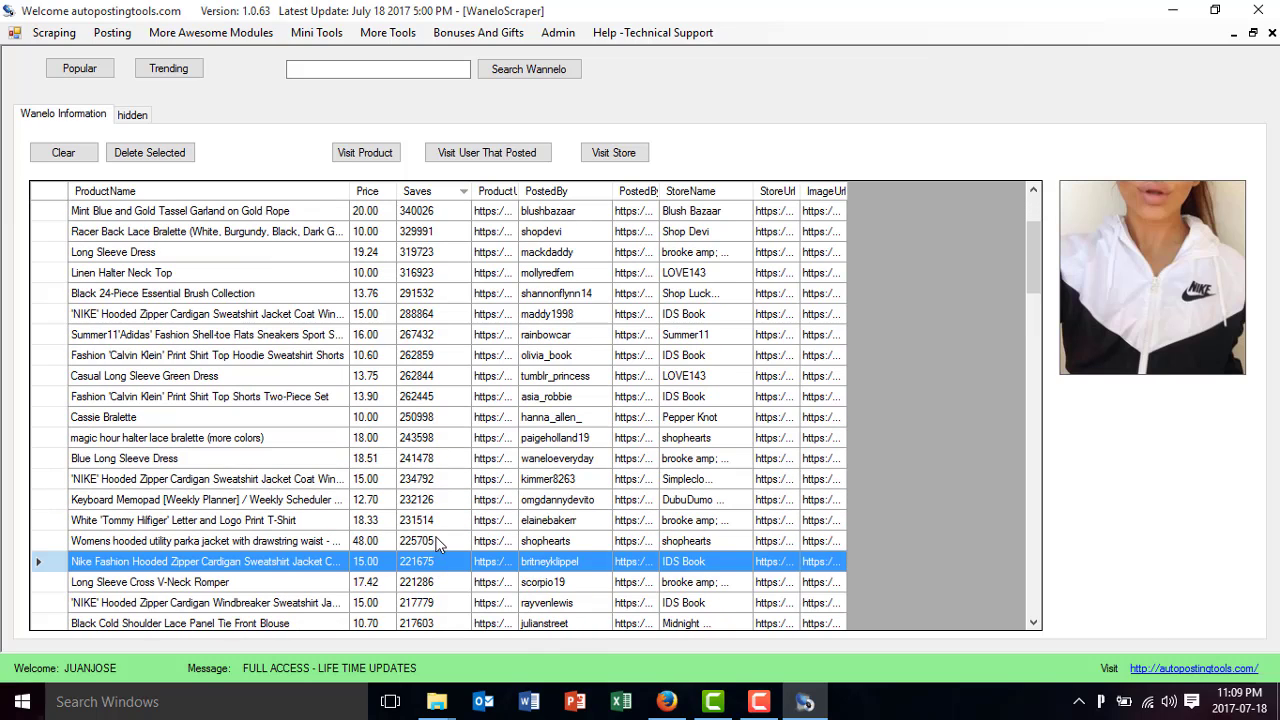
pyautogui.click(85, 160)
pyautogui.click(172, 72)
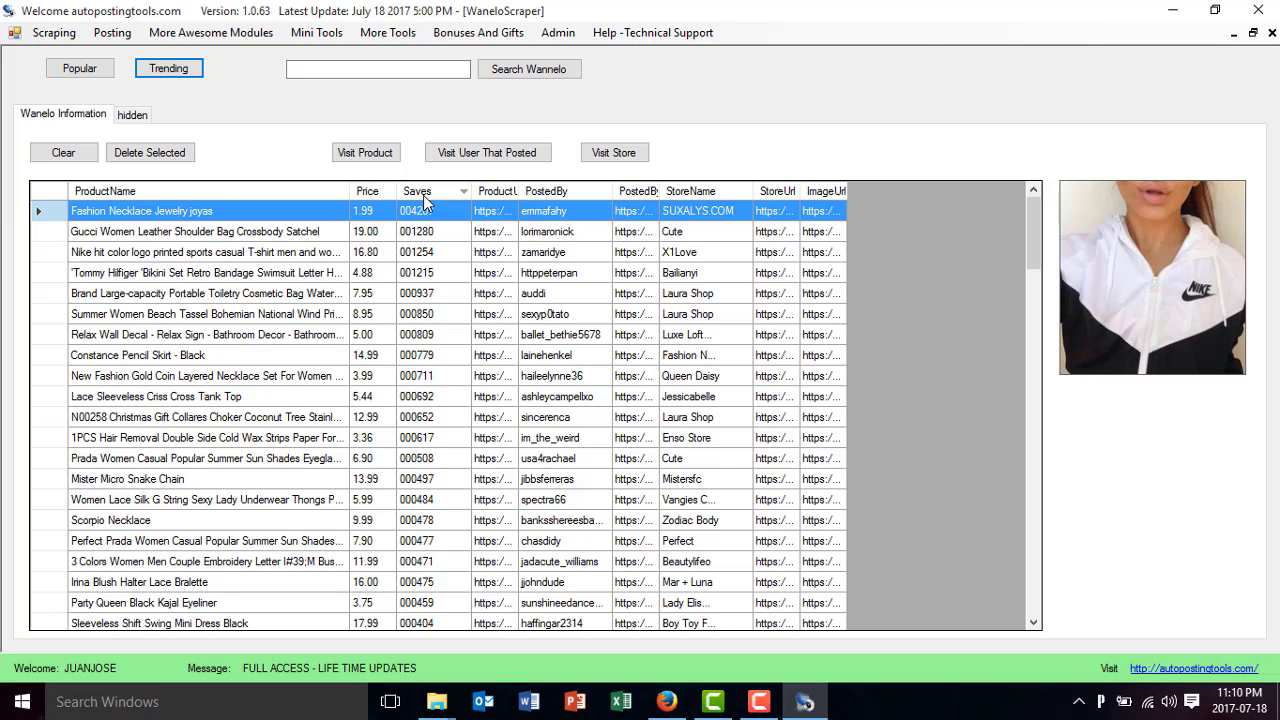
# Sort trending products by most saves, preview the Gucci bag and floral shorts, then clear the table
pyautogui.click(423, 194)
pyautogui.click(423, 194)
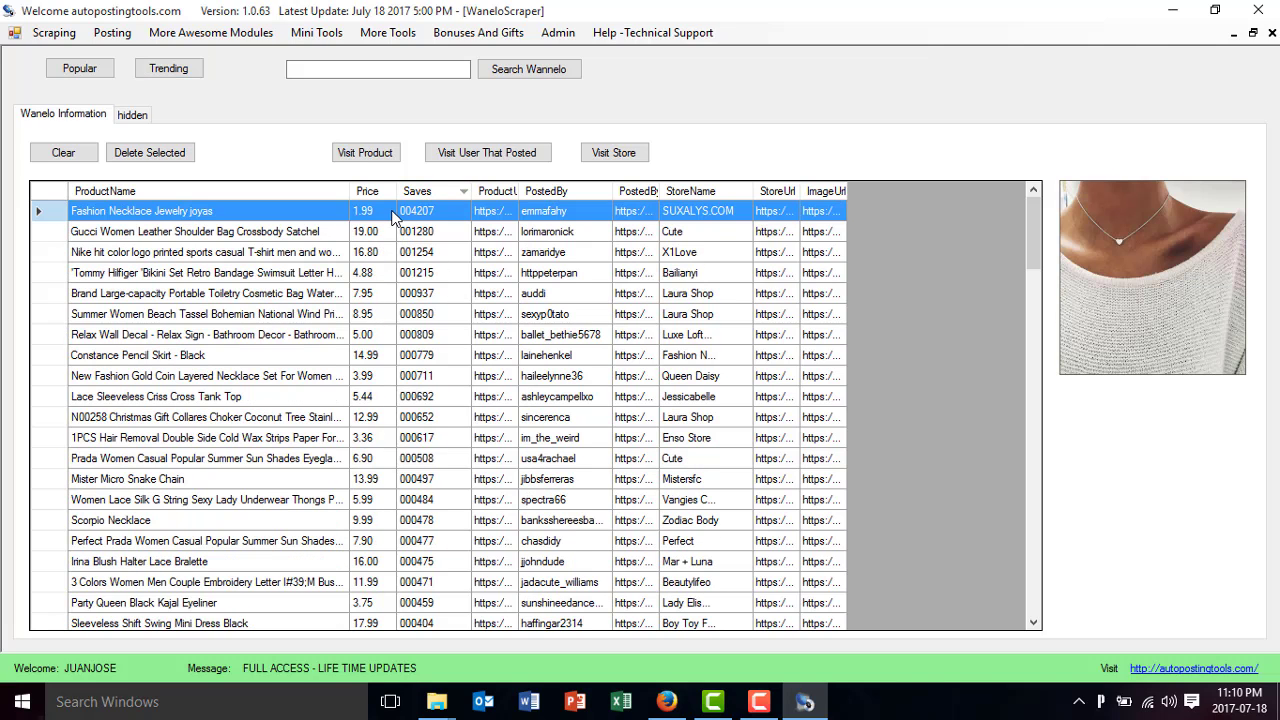
pyautogui.click(414, 234)
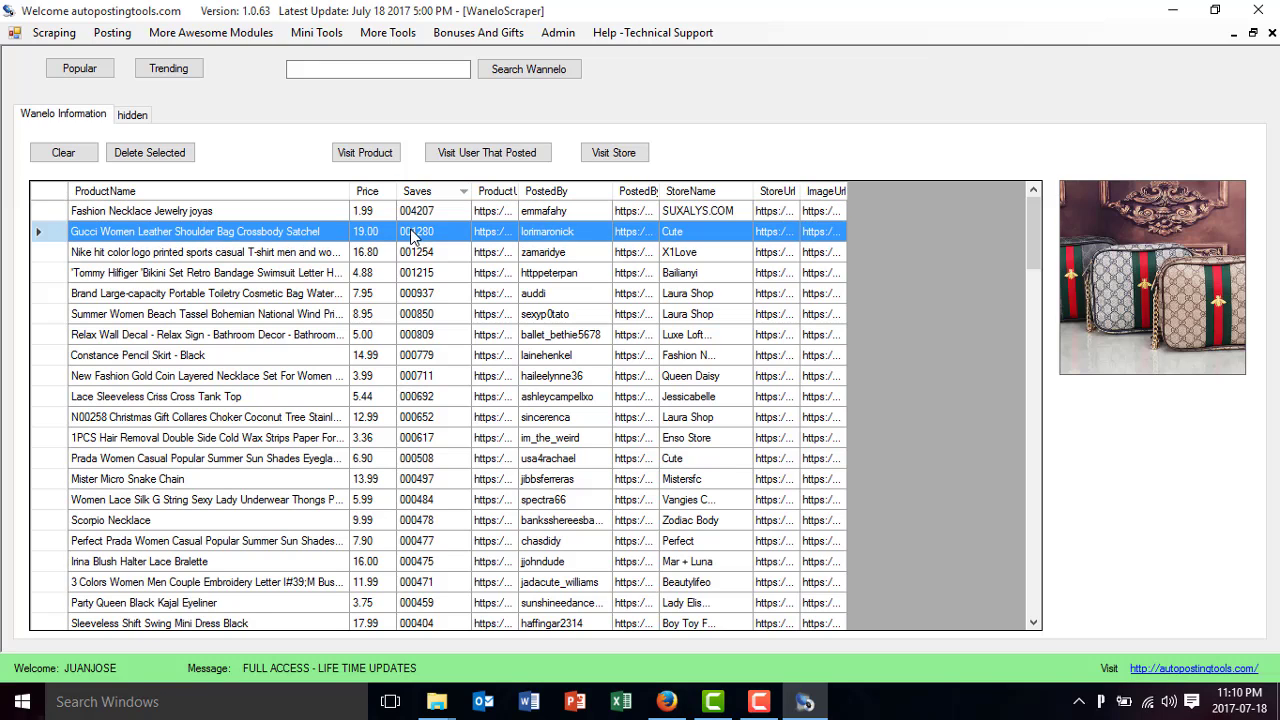
pyautogui.click(421, 320)
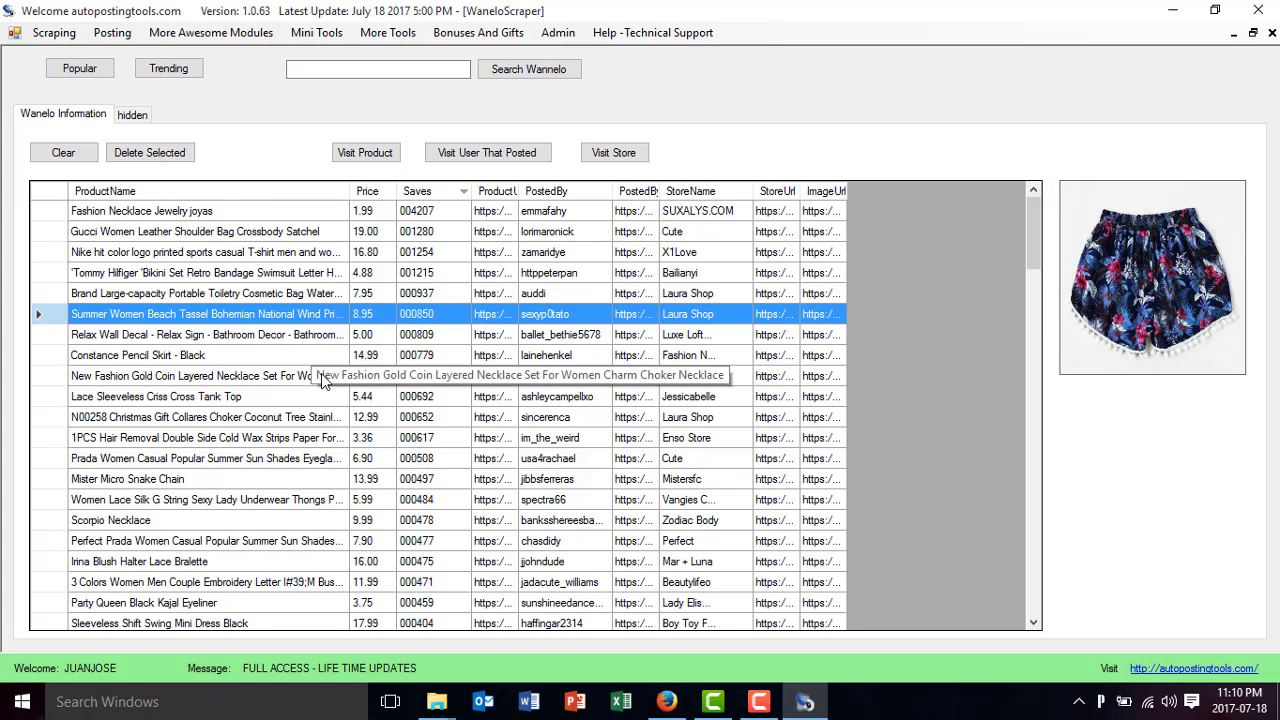
pyautogui.click(63, 152)
pyautogui.click(312, 70)
# Search Wanelo for 'star wars' products and sort the results by most saves
pyautogui.write('star wars')
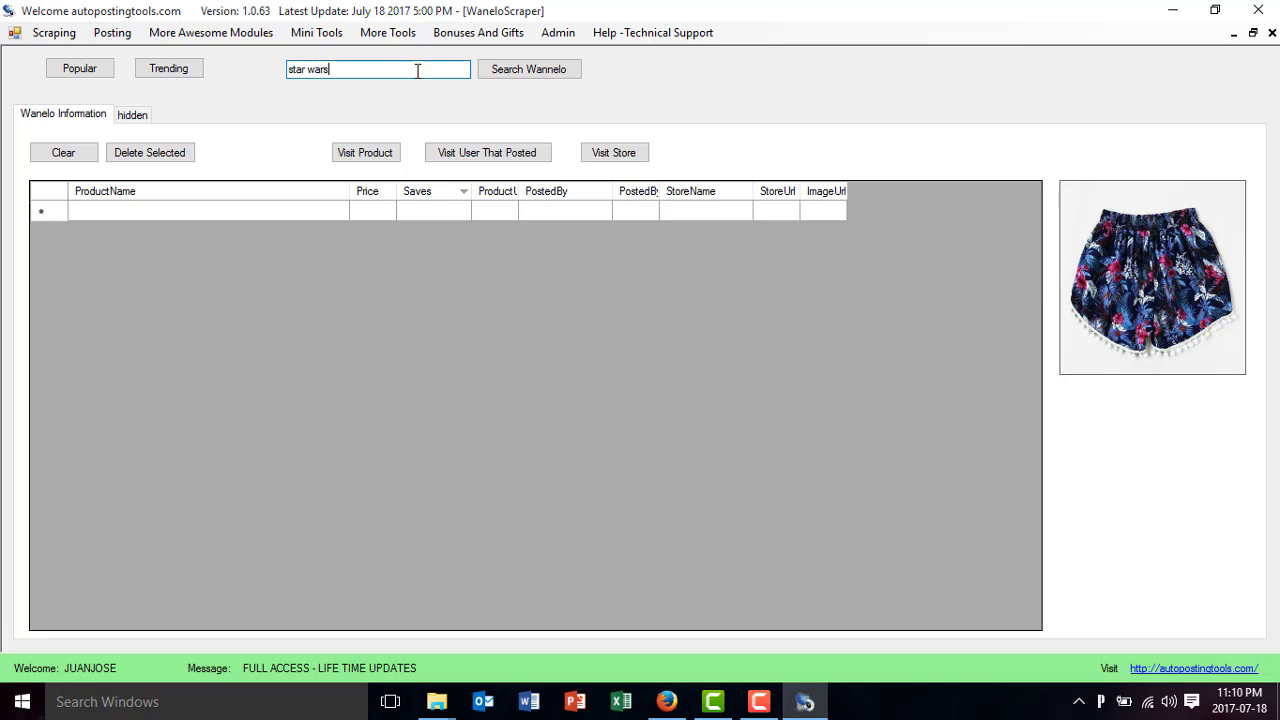
pyautogui.click(529, 69)
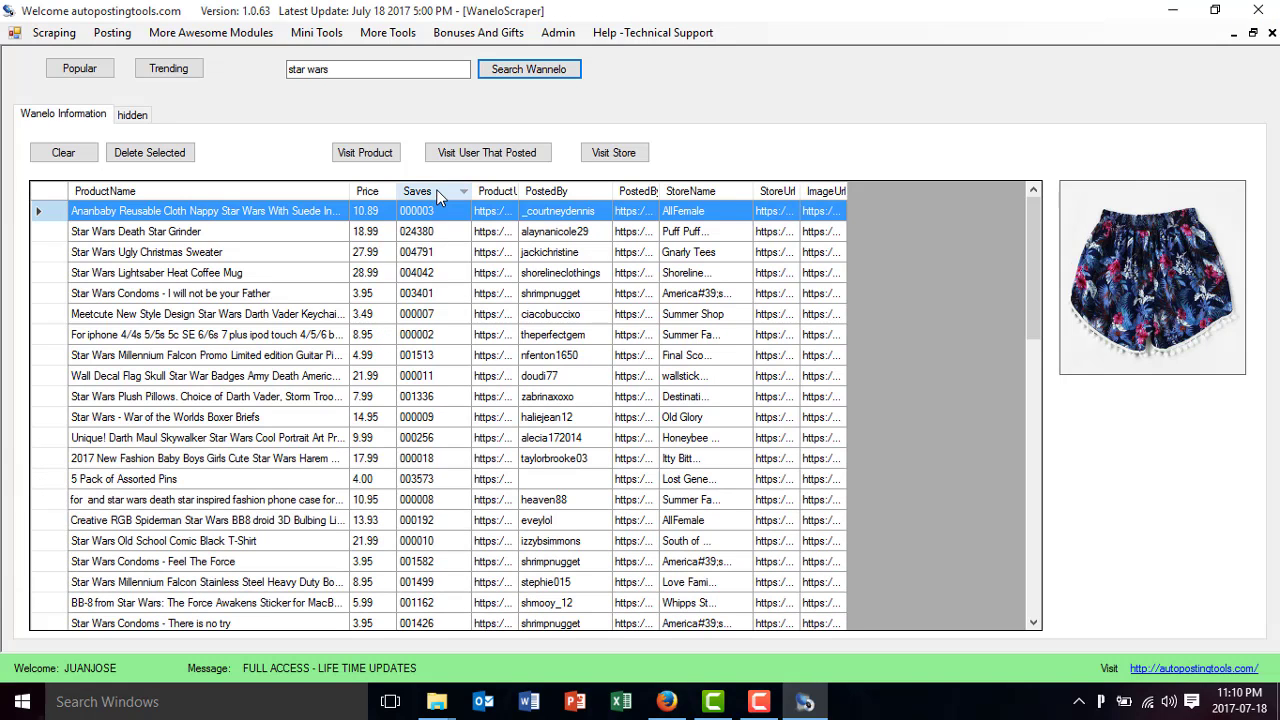
pyautogui.click(437, 195)
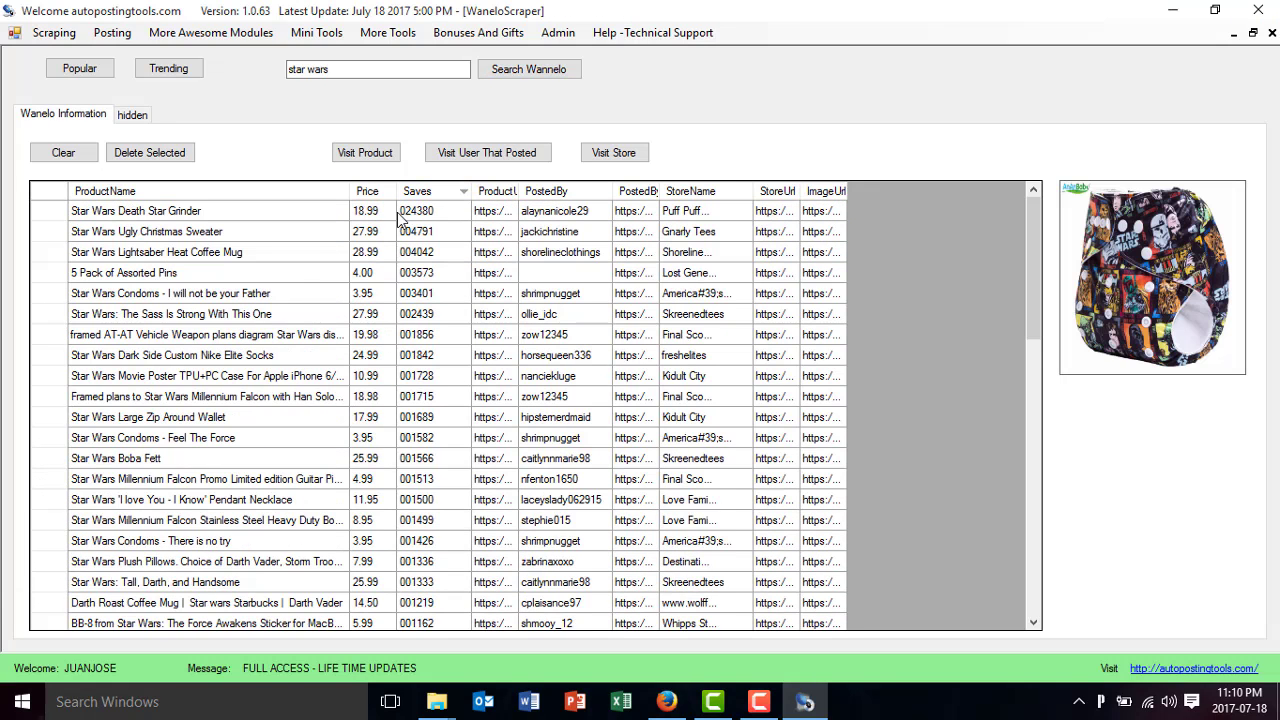
# Preview the Death Star Grinder, Ugly Christmas Sweater and Lightsaber mug, ending on the Grinder
pyautogui.click(398, 215)
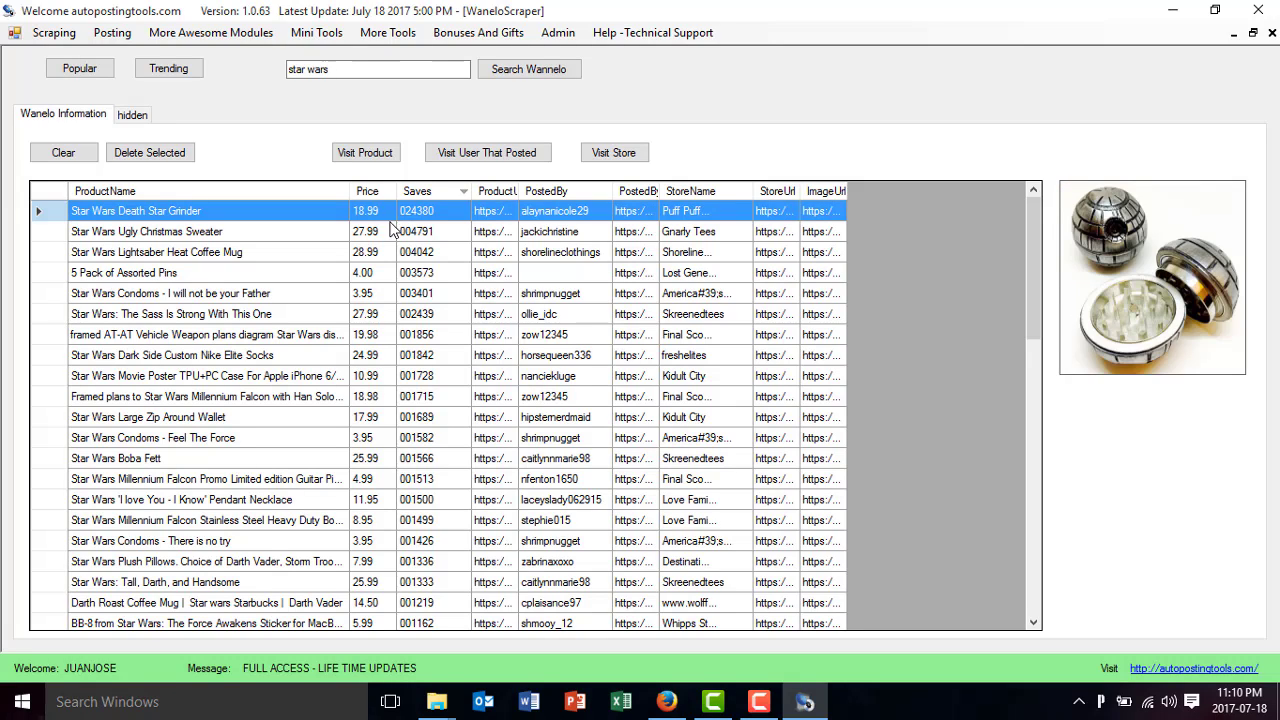
pyautogui.click(315, 236)
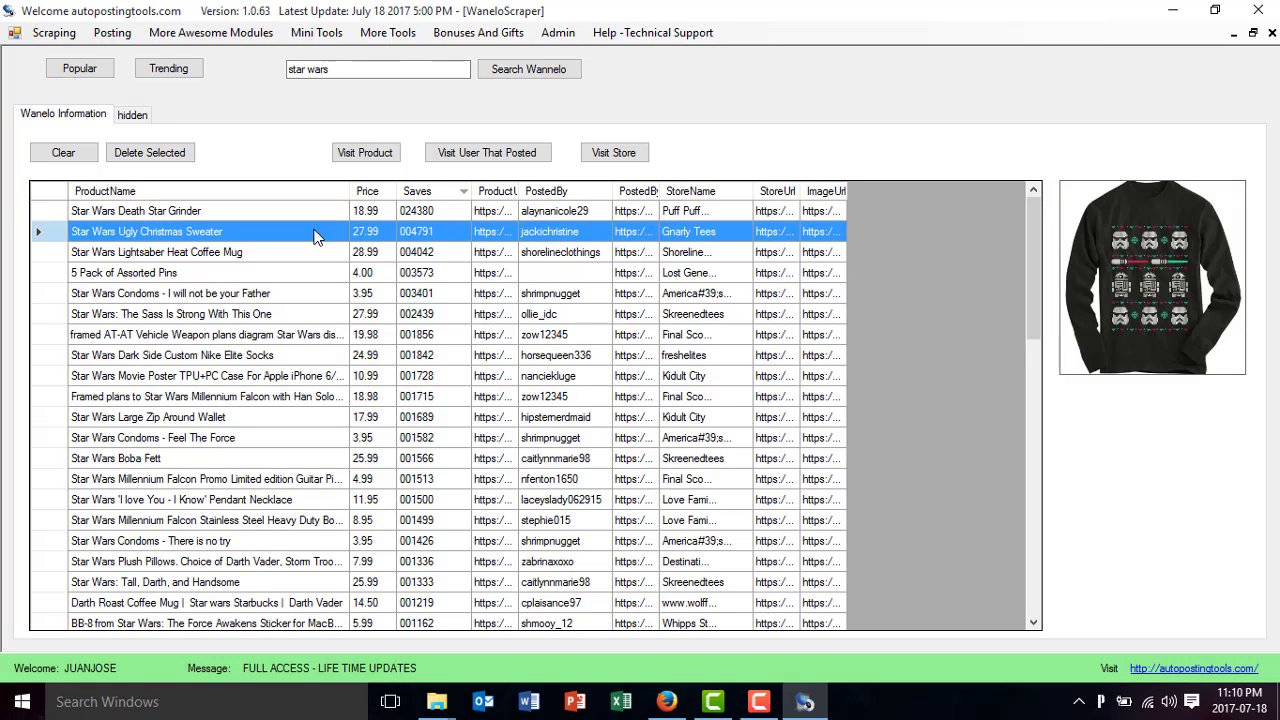
pyautogui.click(310, 256)
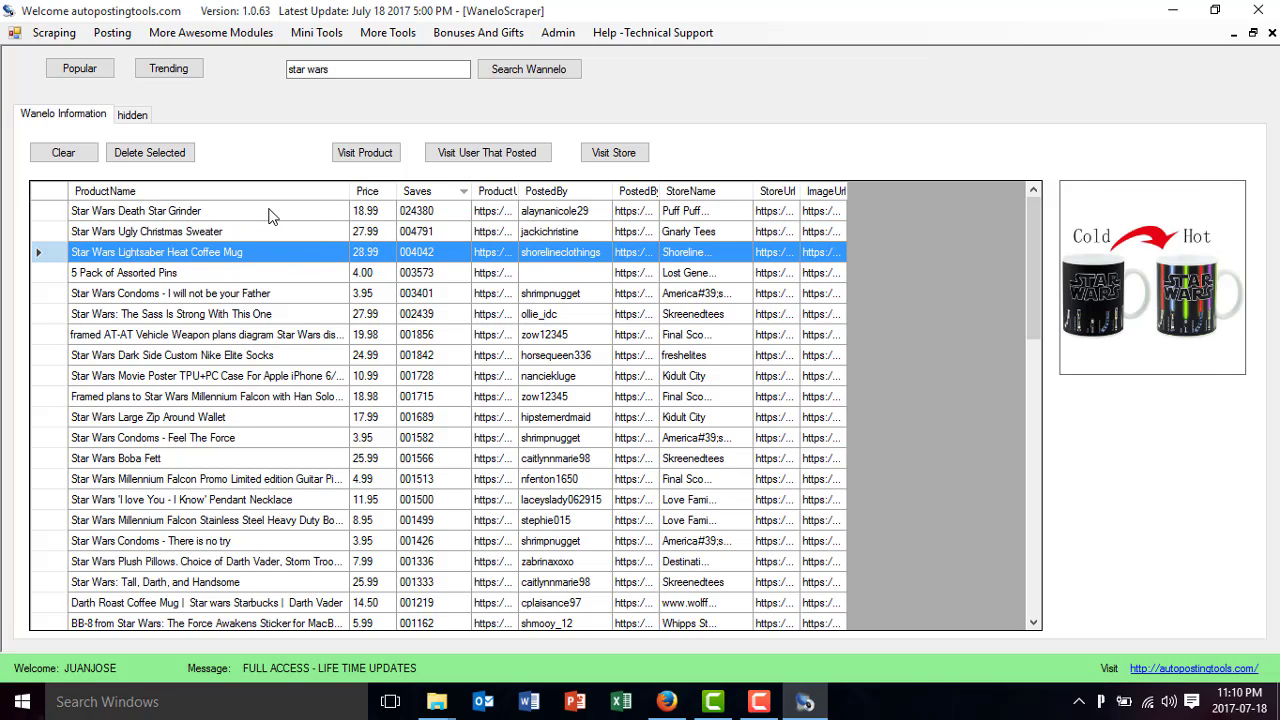
pyautogui.click(172, 210)
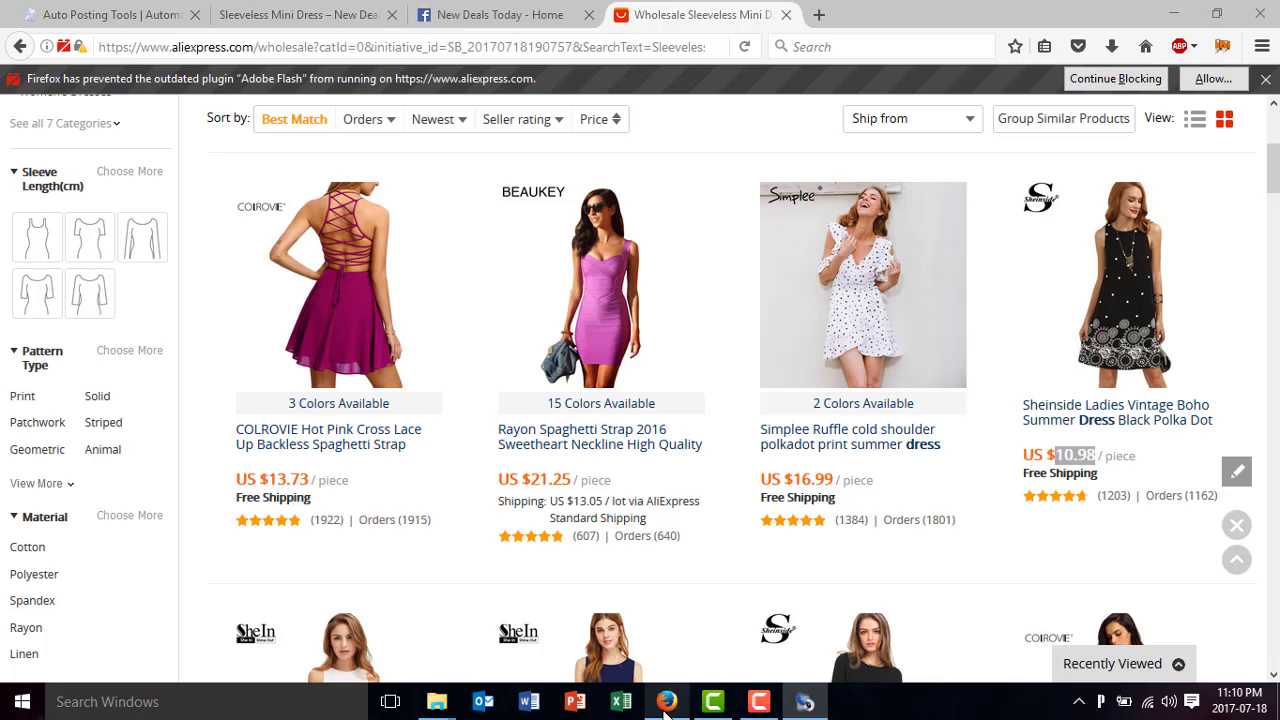
pyautogui.click(666, 702)
pyautogui.moveTo(863, 400)
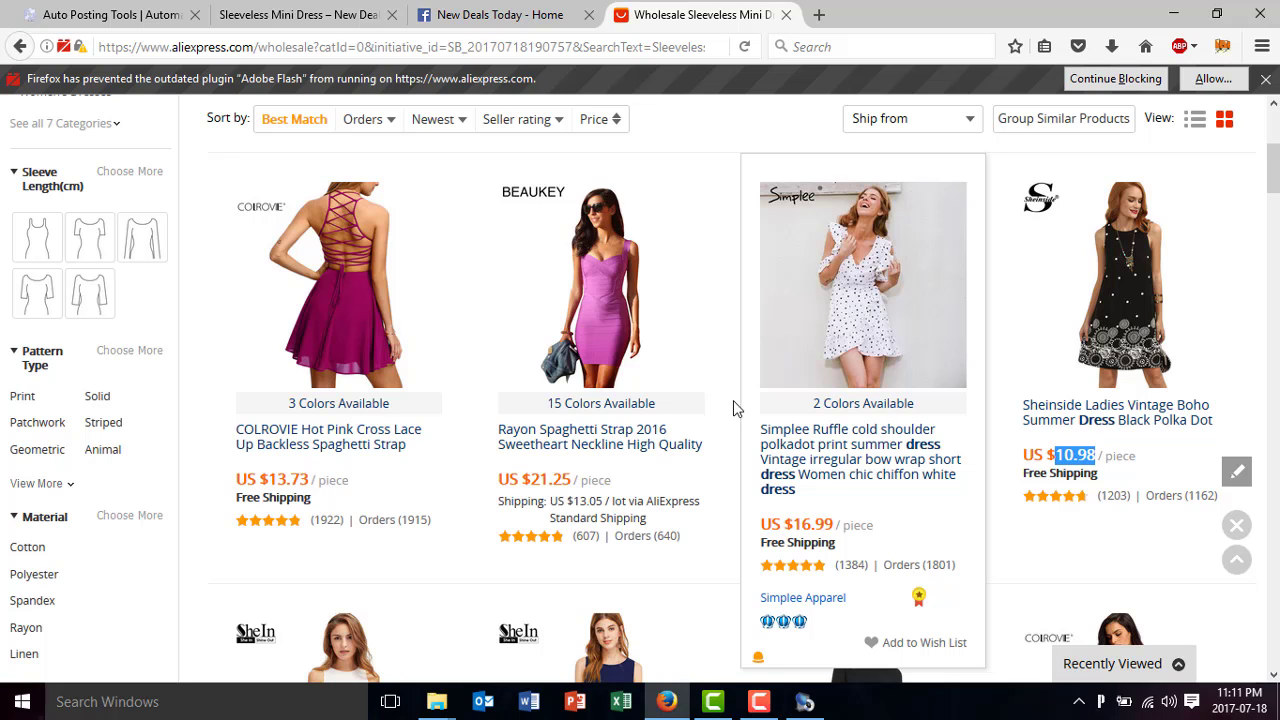
pyautogui.click(298, 14)
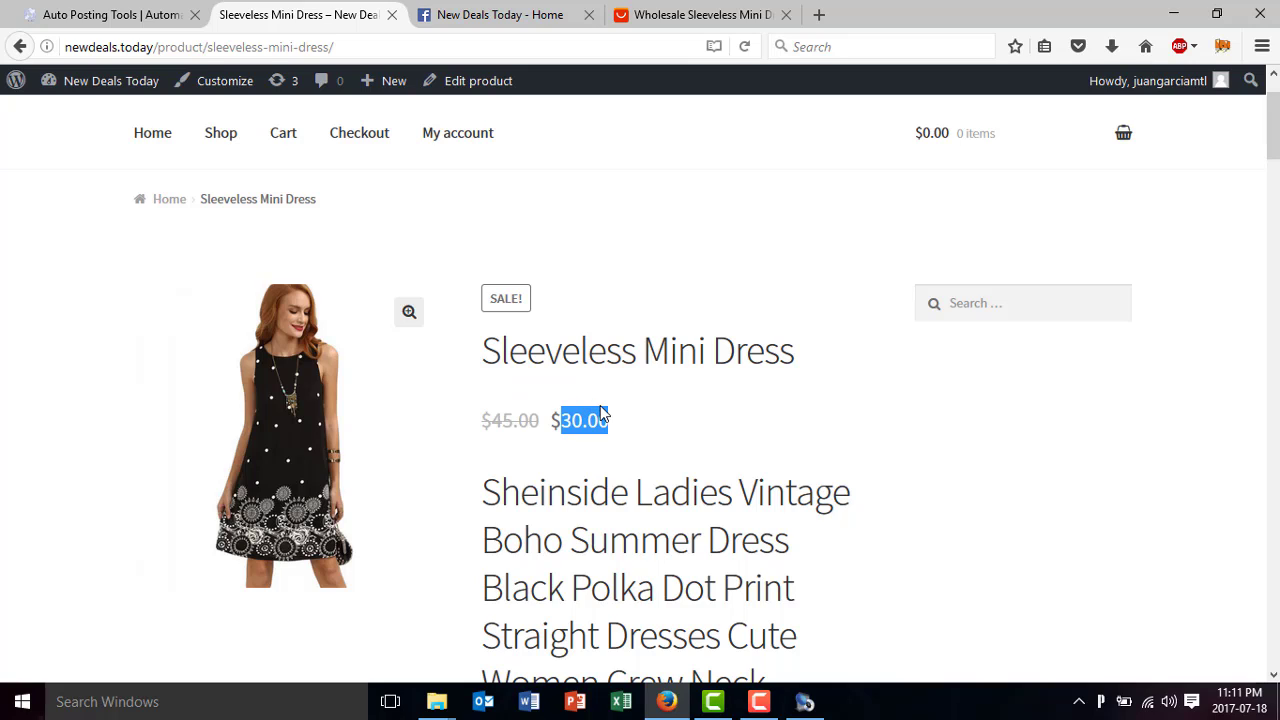
pyautogui.click(690, 14)
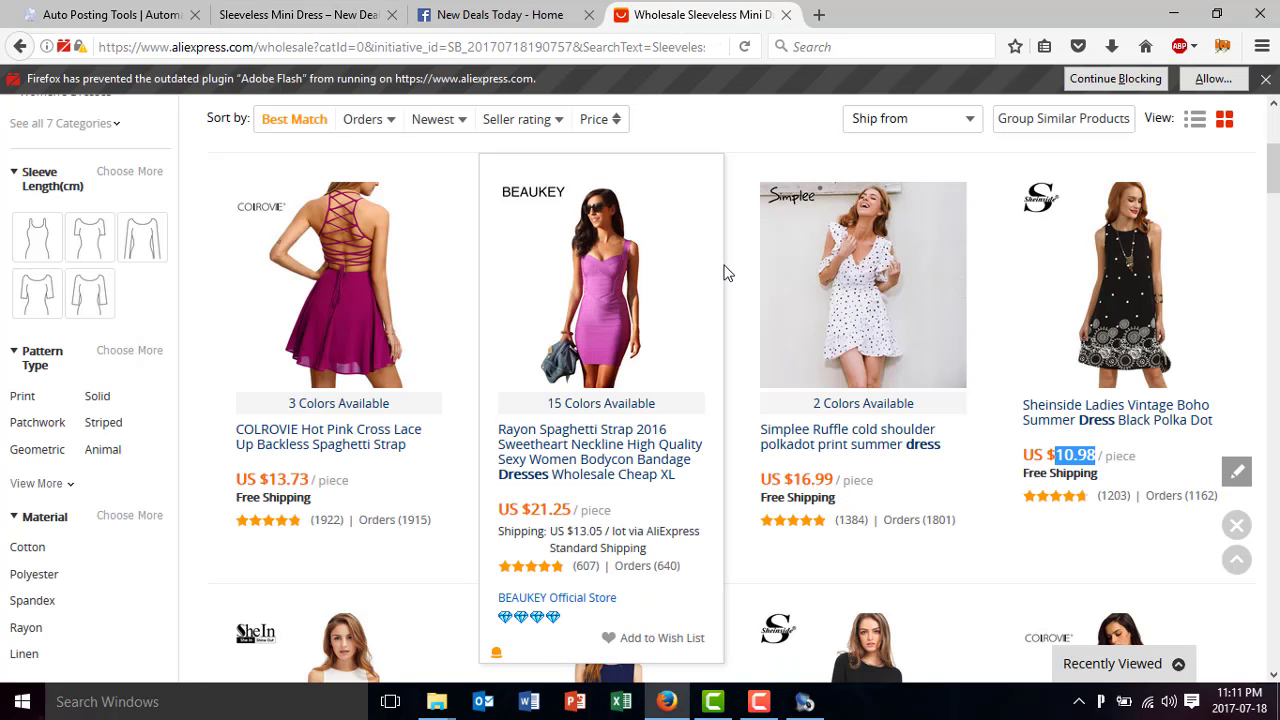
pyautogui.click(317, 20)
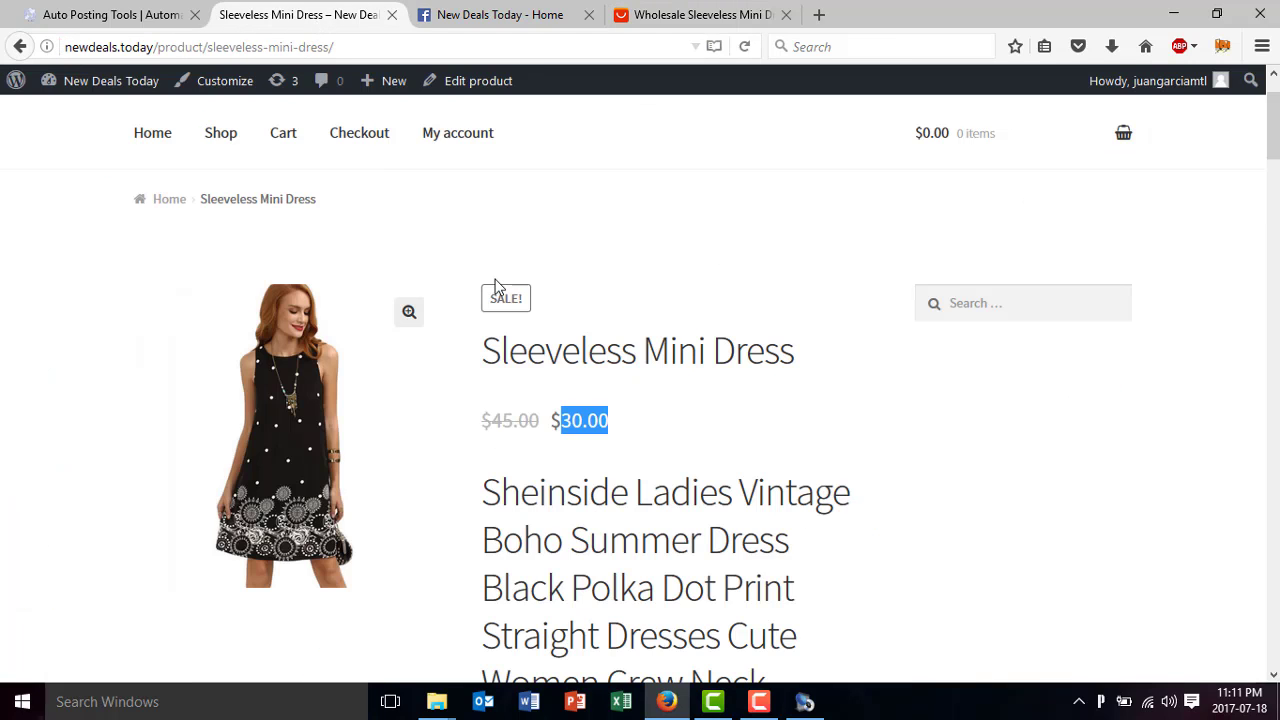
pyautogui.click(642, 387)
pyautogui.moveTo(561, 422); pyautogui.dragTo(614, 433)
pyautogui.click(630, 429)
pyautogui.click(805, 701)
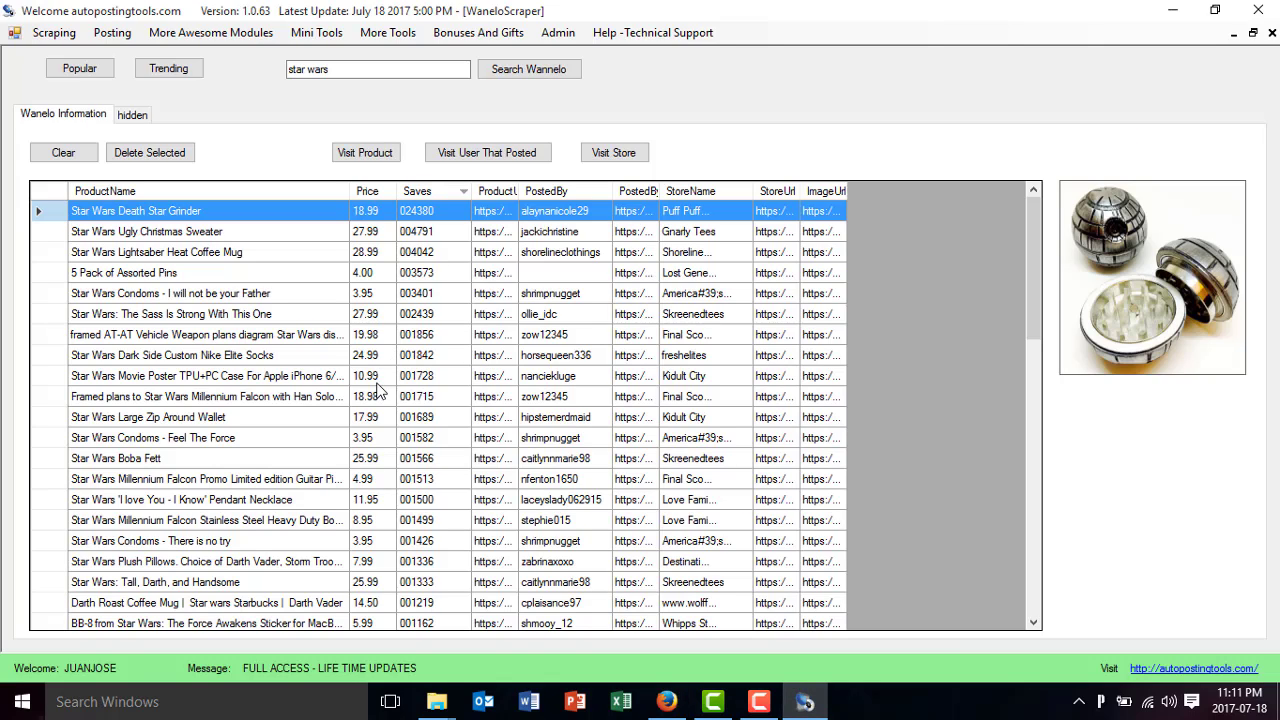
pyautogui.scroll(-3, 372, 397)
pyautogui.scroll(-5, 372, 397)
pyautogui.scroll(-5, 372, 397)
pyautogui.scroll(15, 372, 397)
pyautogui.scroll(-1, 393, 352)
pyautogui.scroll(-8, 393, 352)
pyautogui.scroll(-2, 393, 352)
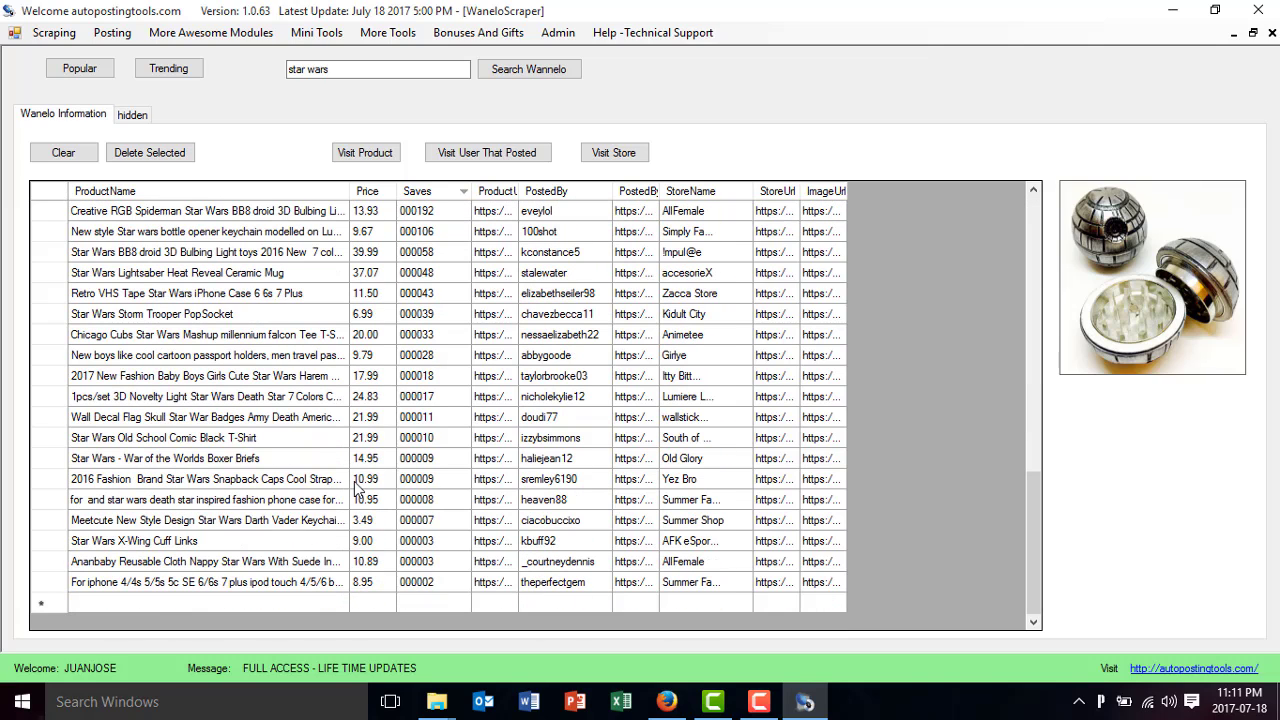
pyautogui.click(342, 587)
pyautogui.click(409, 564)
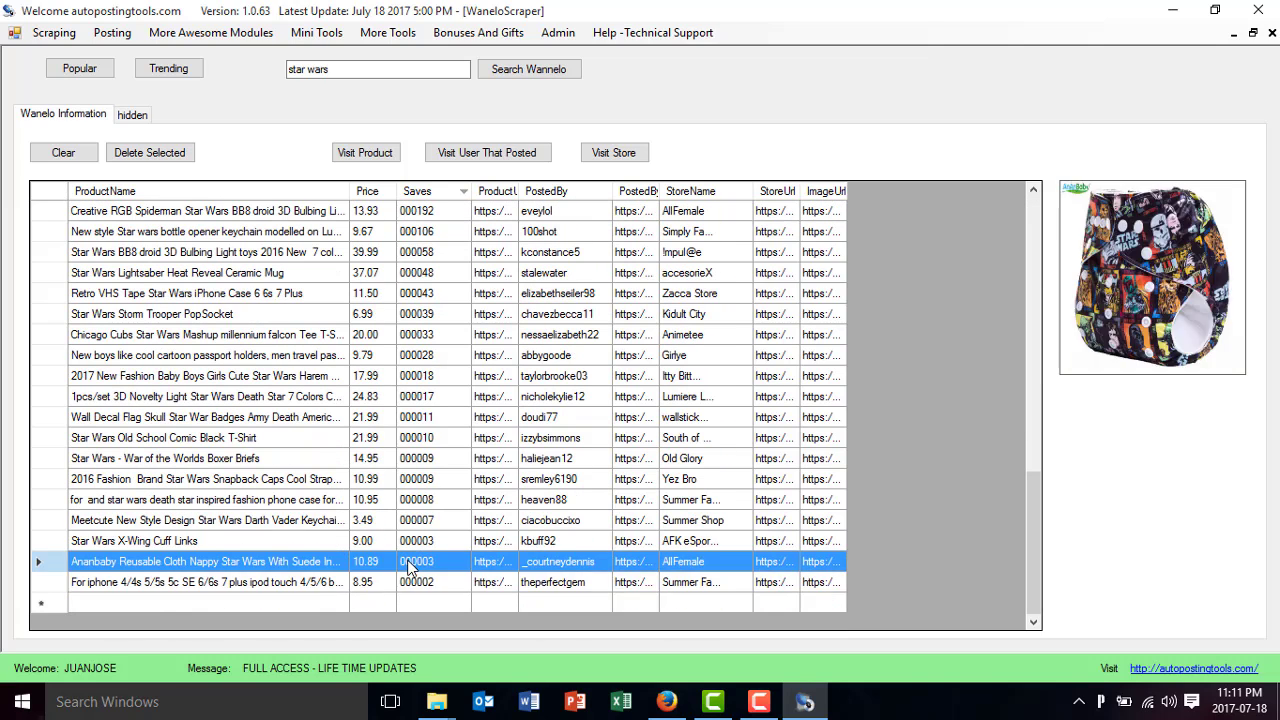
pyautogui.scroll(6, 430, 542)
pyautogui.scroll(5, 430, 542)
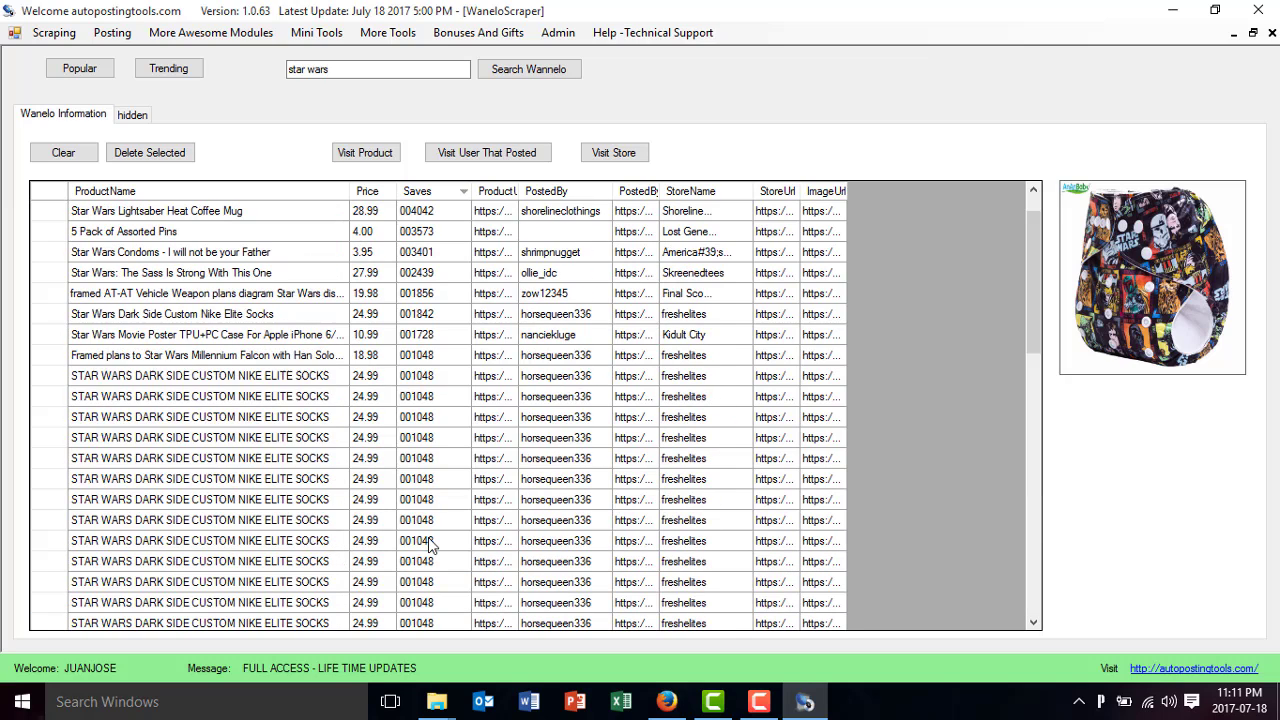
pyautogui.scroll(1, 430, 542)
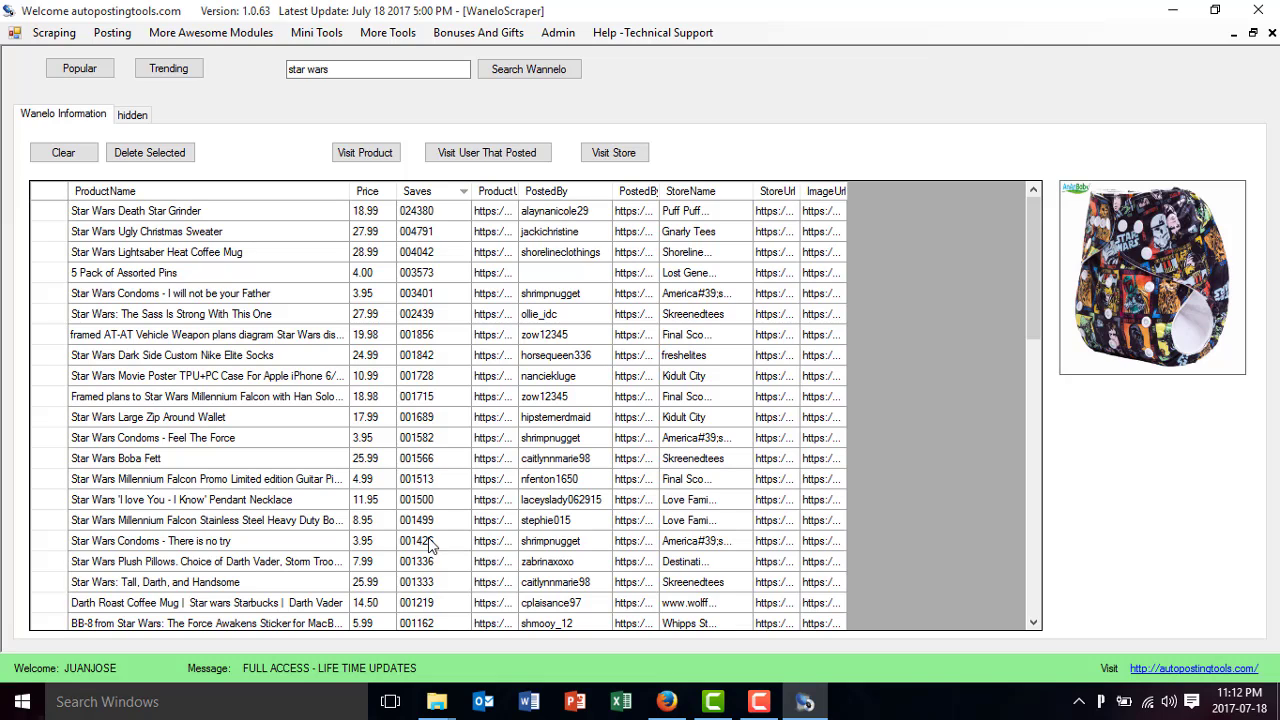
pyautogui.click(366, 295)
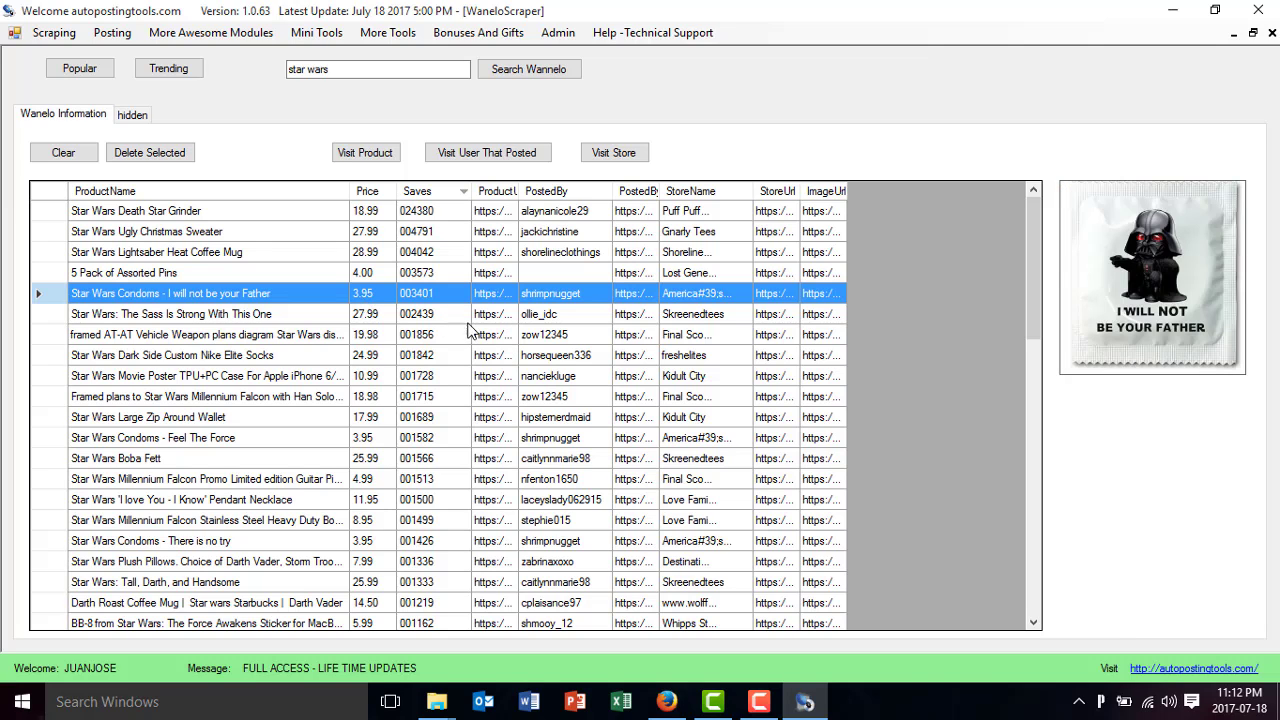
pyautogui.scroll(-2, 501, 388)
pyautogui.scroll(-4, 501, 388)
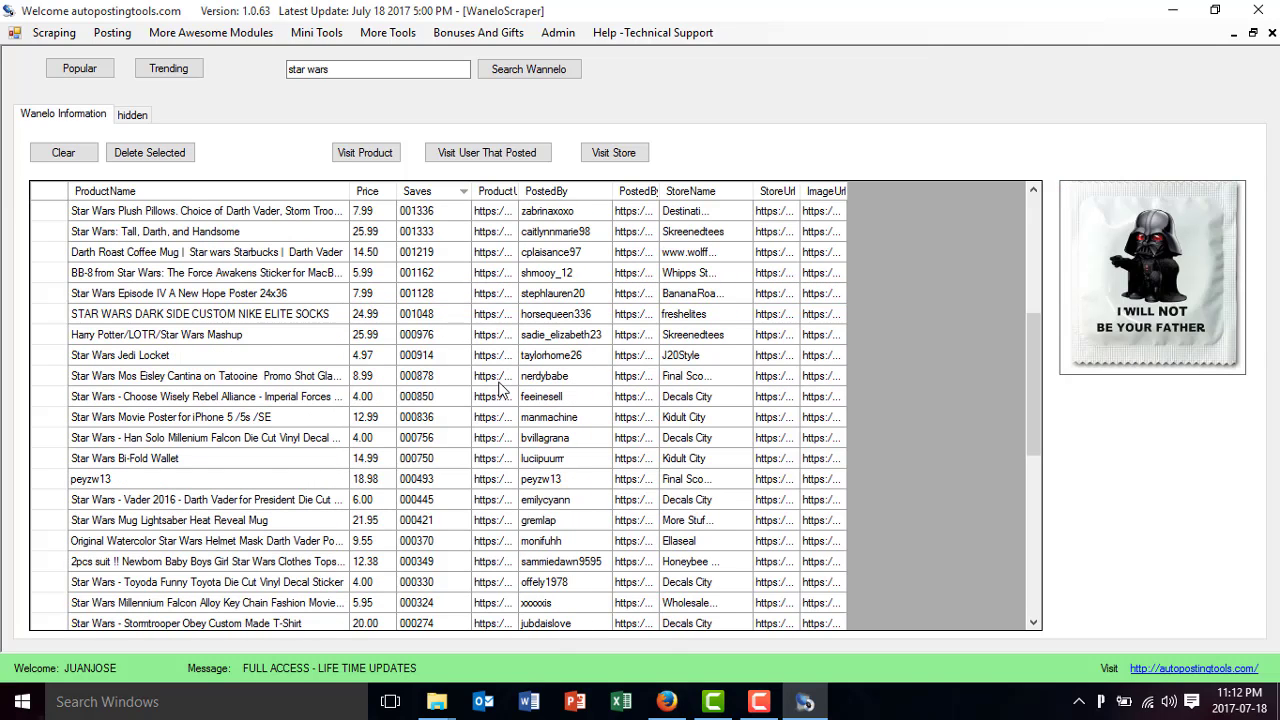
pyautogui.scroll(5, 420, 285)
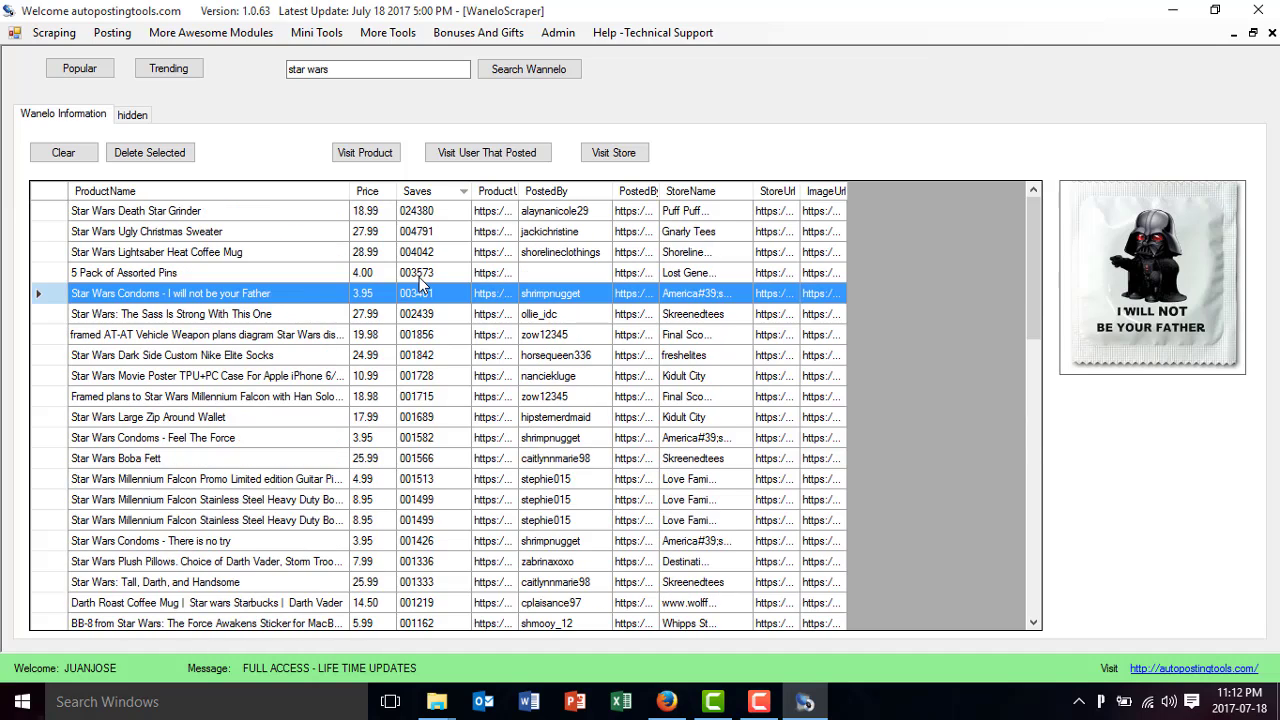
# View the Death Star Grinder on Wanelo, select its 18.99 price, then close that tab
pyautogui.click(377, 213)
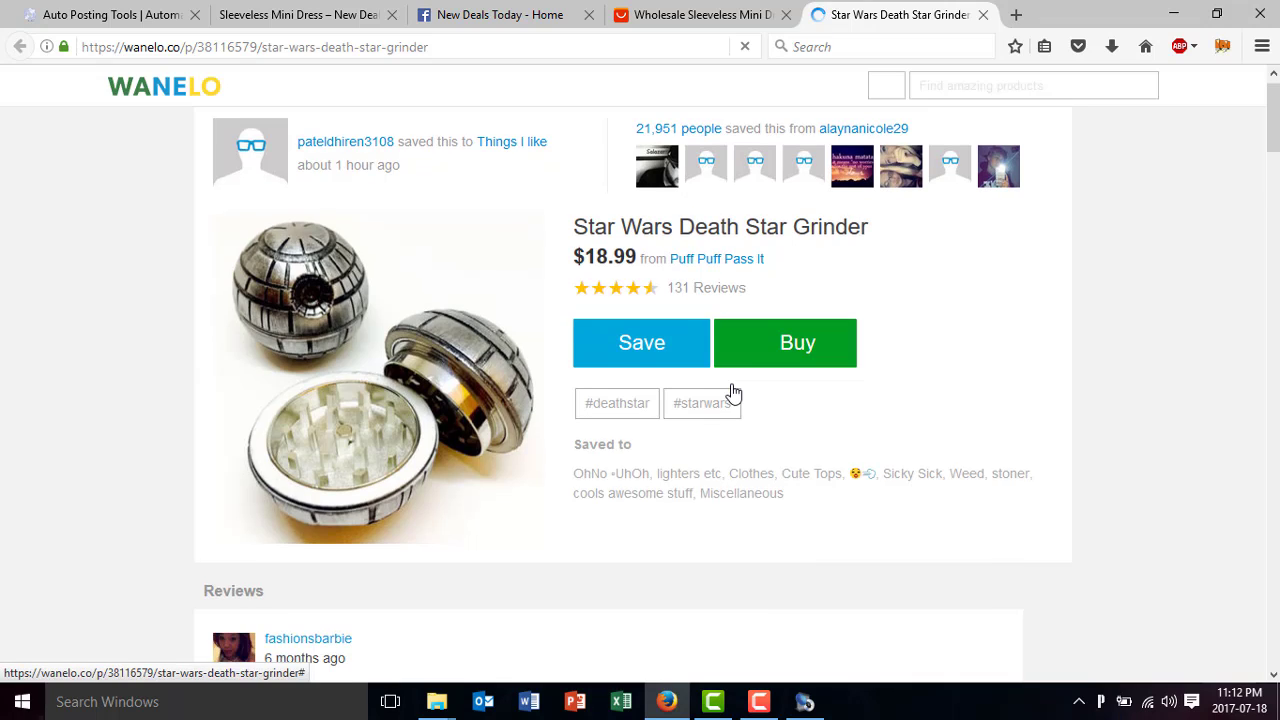
pyautogui.doubleClick(628, 255)
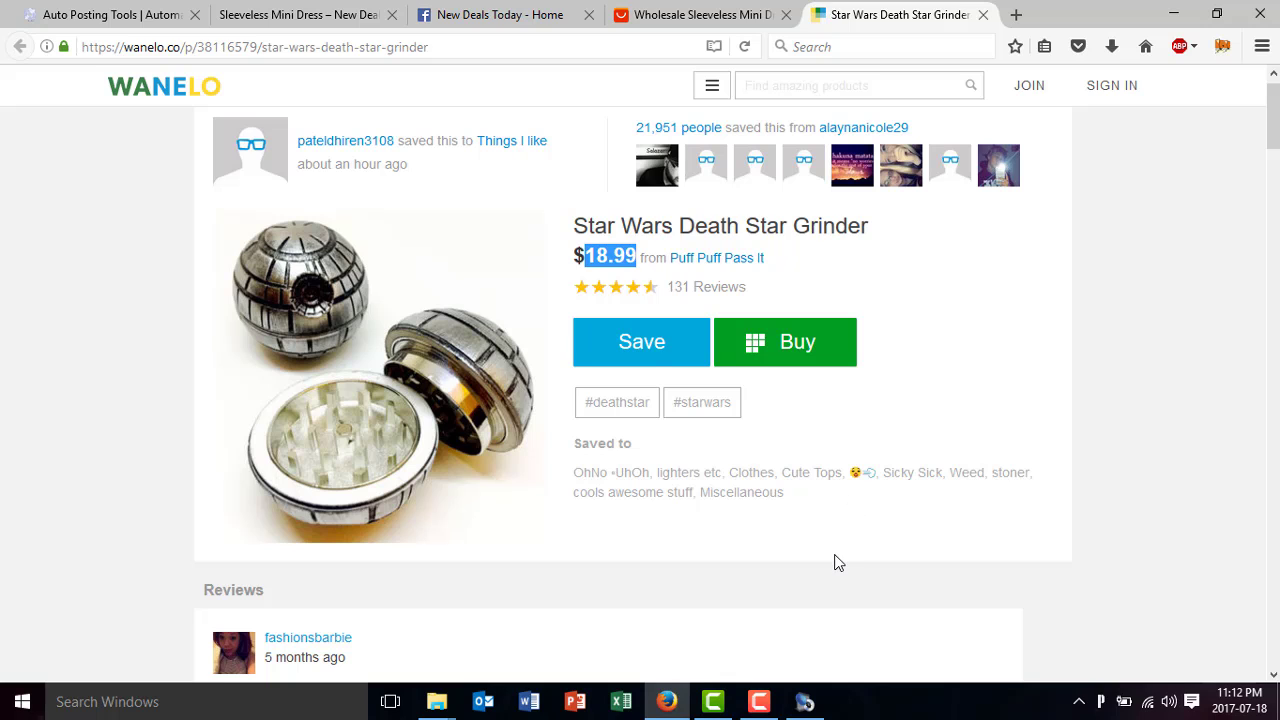
pyautogui.click(983, 15)
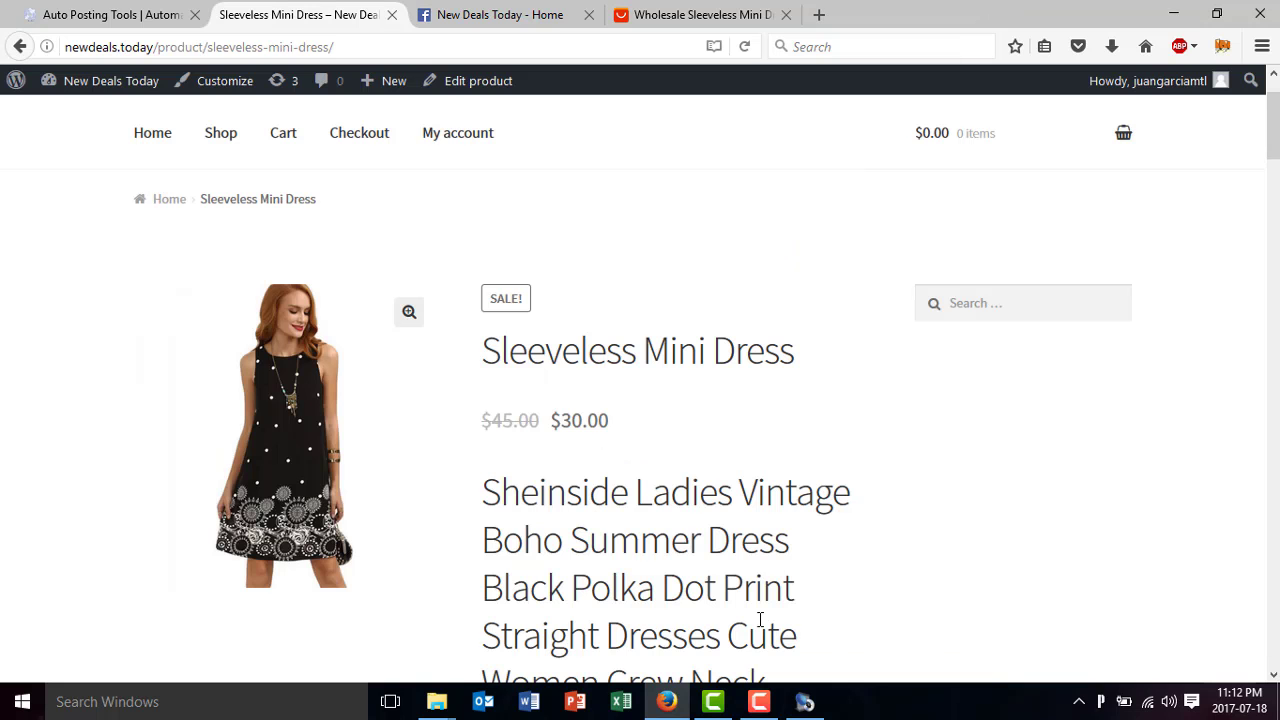
# Browse the grinder poster's profile and Puff Puff Pass It store pages, then return to WaneloScraper
pyautogui.click(805, 701)
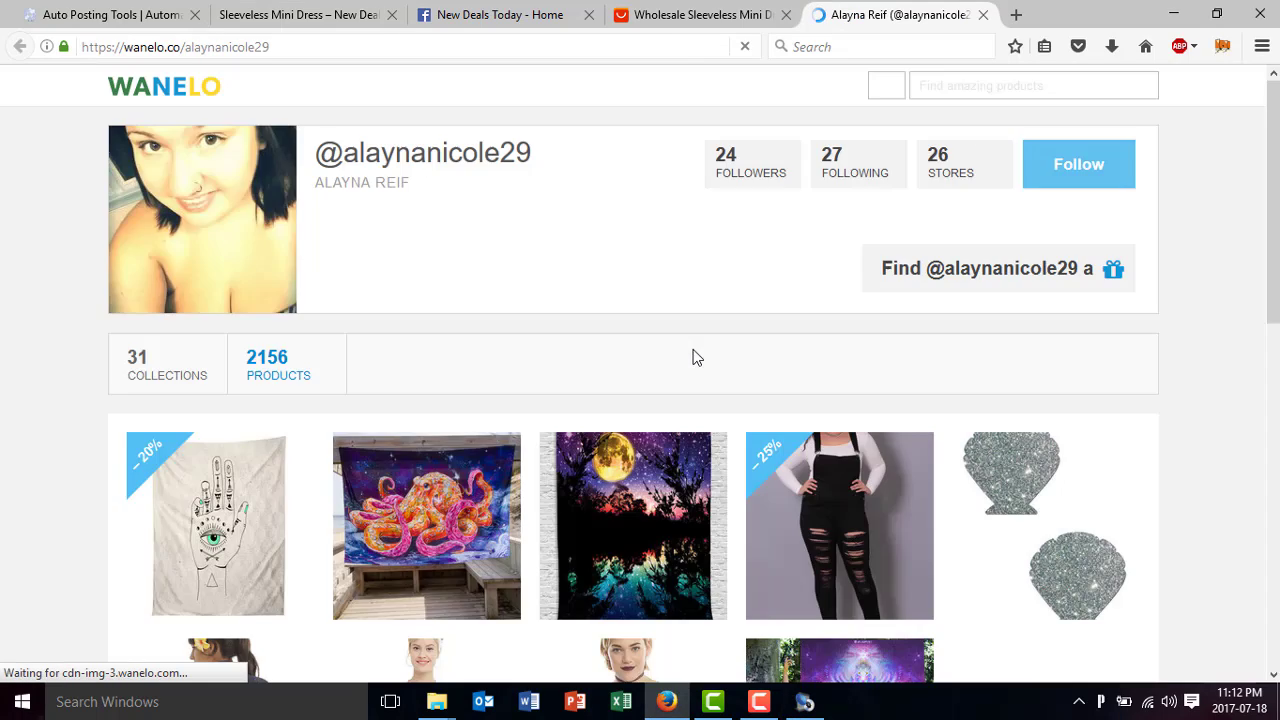
pyautogui.scroll(-3, 669, 360)
pyautogui.scroll(-2, 669, 368)
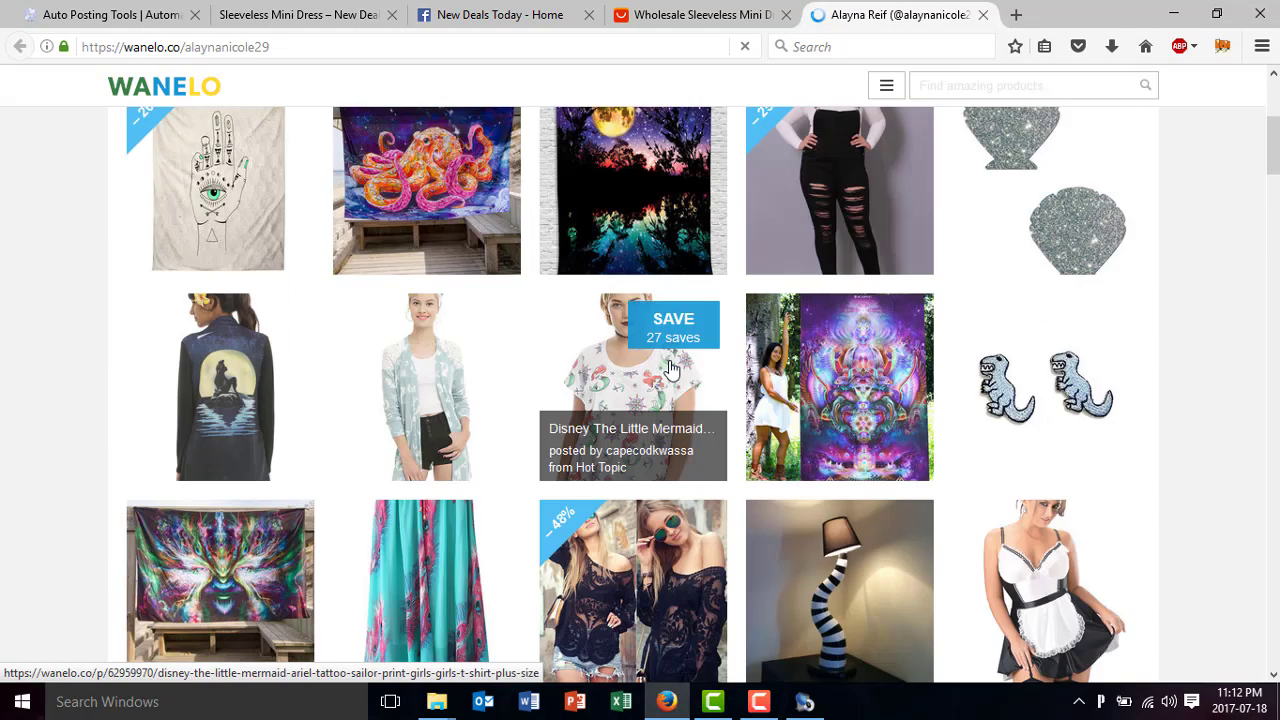
pyautogui.scroll(-2, 669, 368)
pyautogui.scroll(-1, 669, 368)
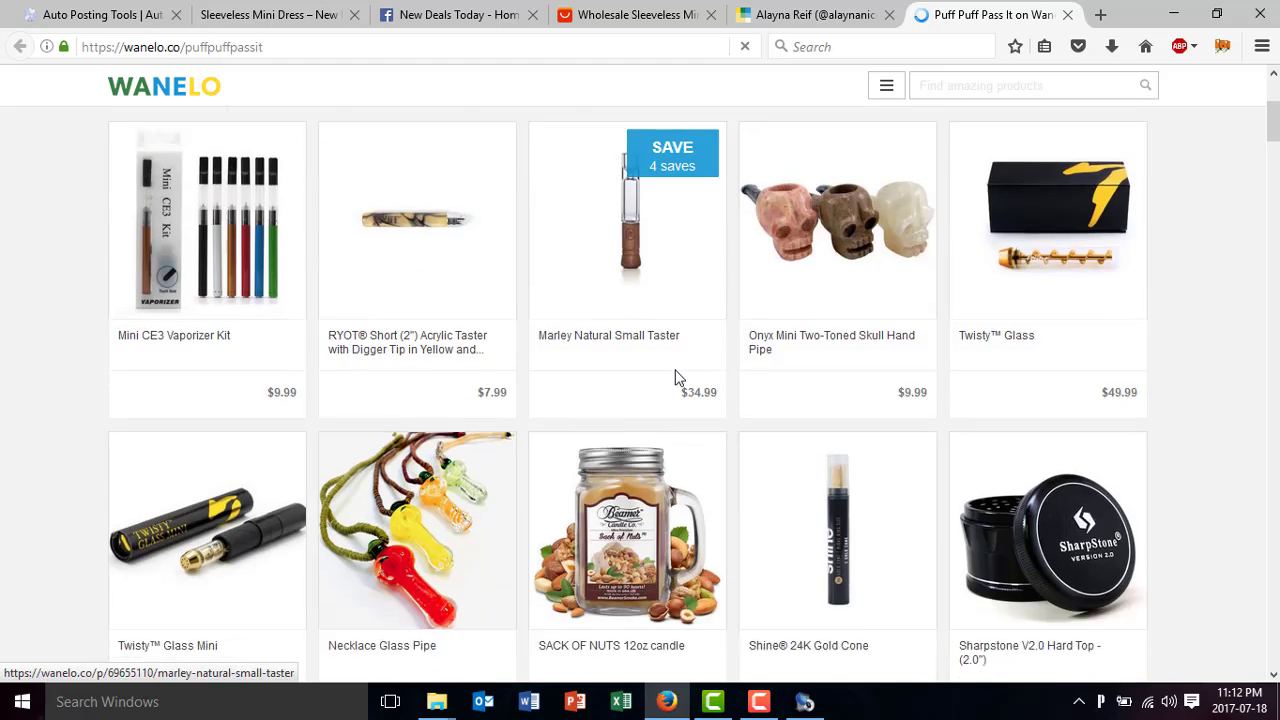
pyautogui.scroll(-2, 675, 378)
pyautogui.scroll(-2, 675, 378)
pyautogui.scroll(-4, 675, 378)
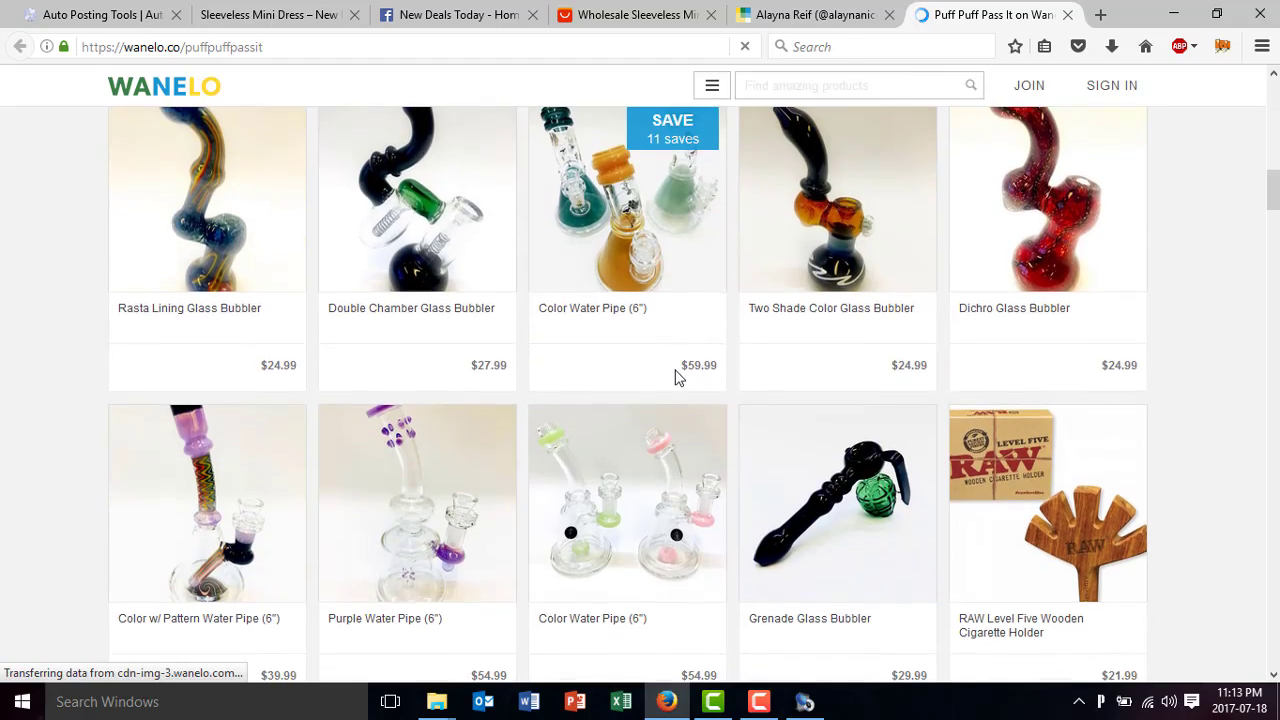
pyautogui.scroll(-2, 675, 378)
pyautogui.scroll(-2, 675, 378)
pyautogui.click(804, 705)
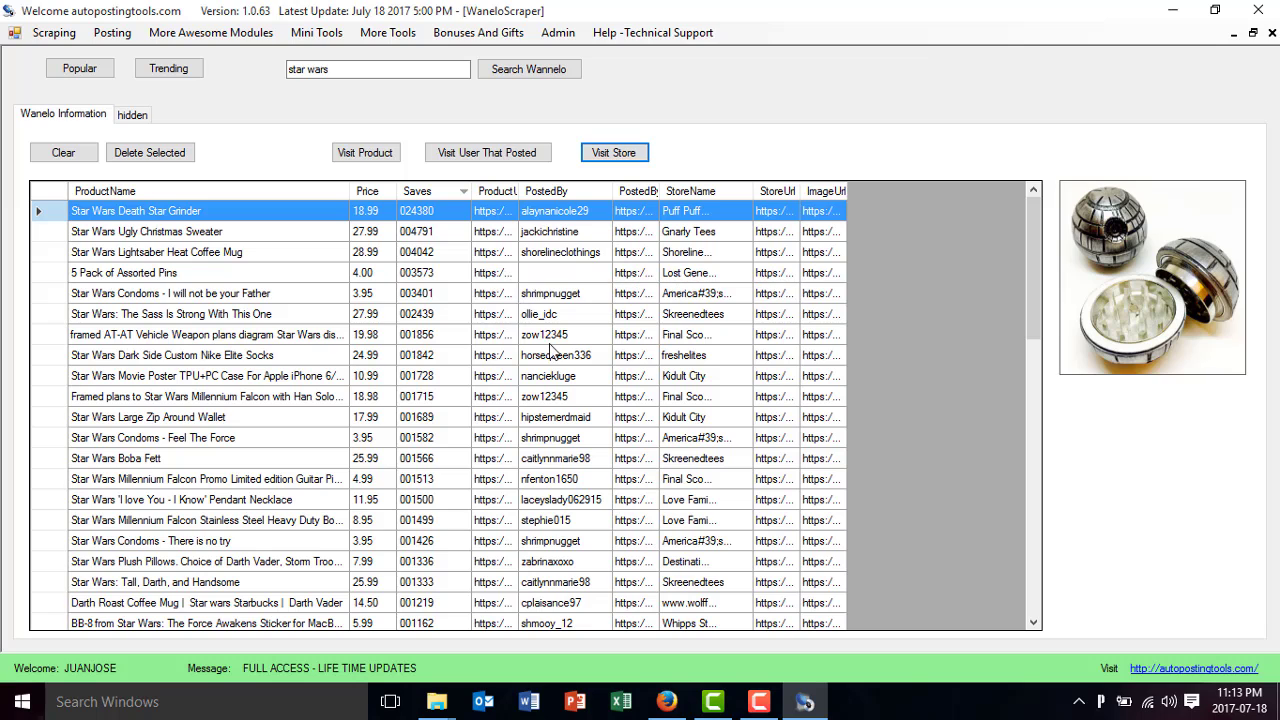
# Bring Firefox forward on the New Deals Today Facebook tab and scroll through the dress post
pyautogui.click(667, 702)
pyautogui.hotkey('ctrl', '2')
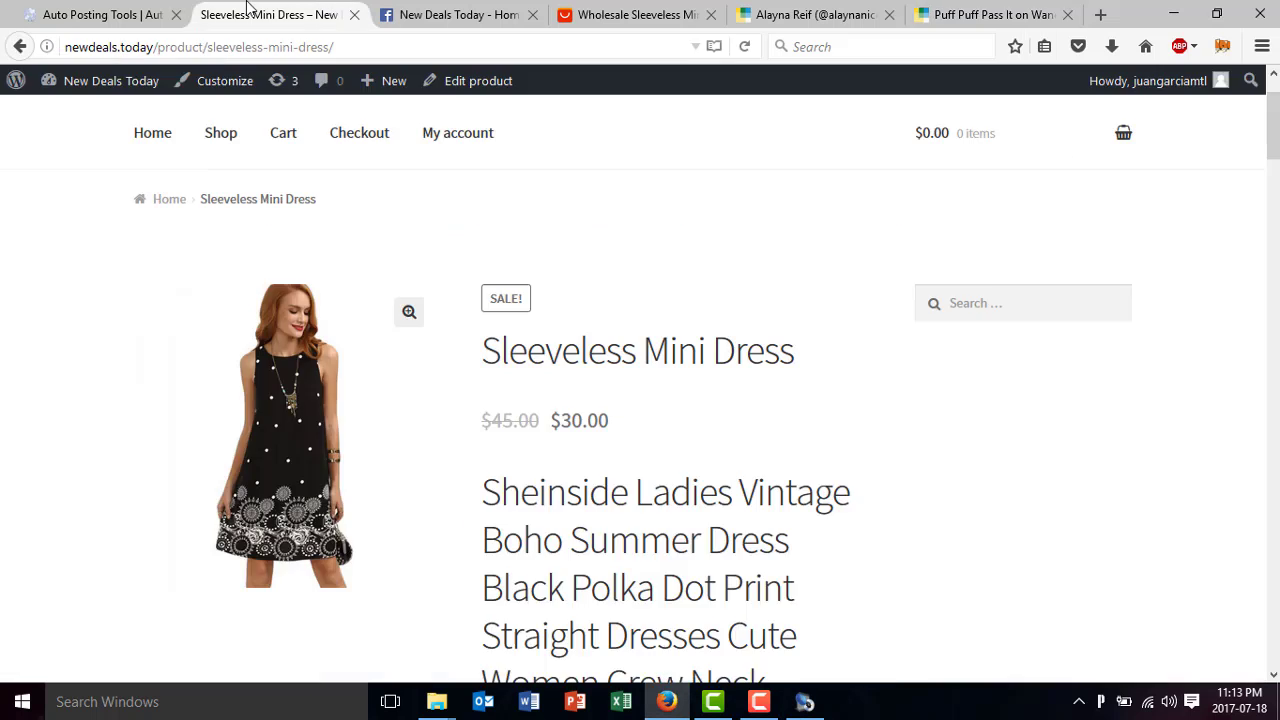
pyautogui.hotkey('ctrl', 'Tab')
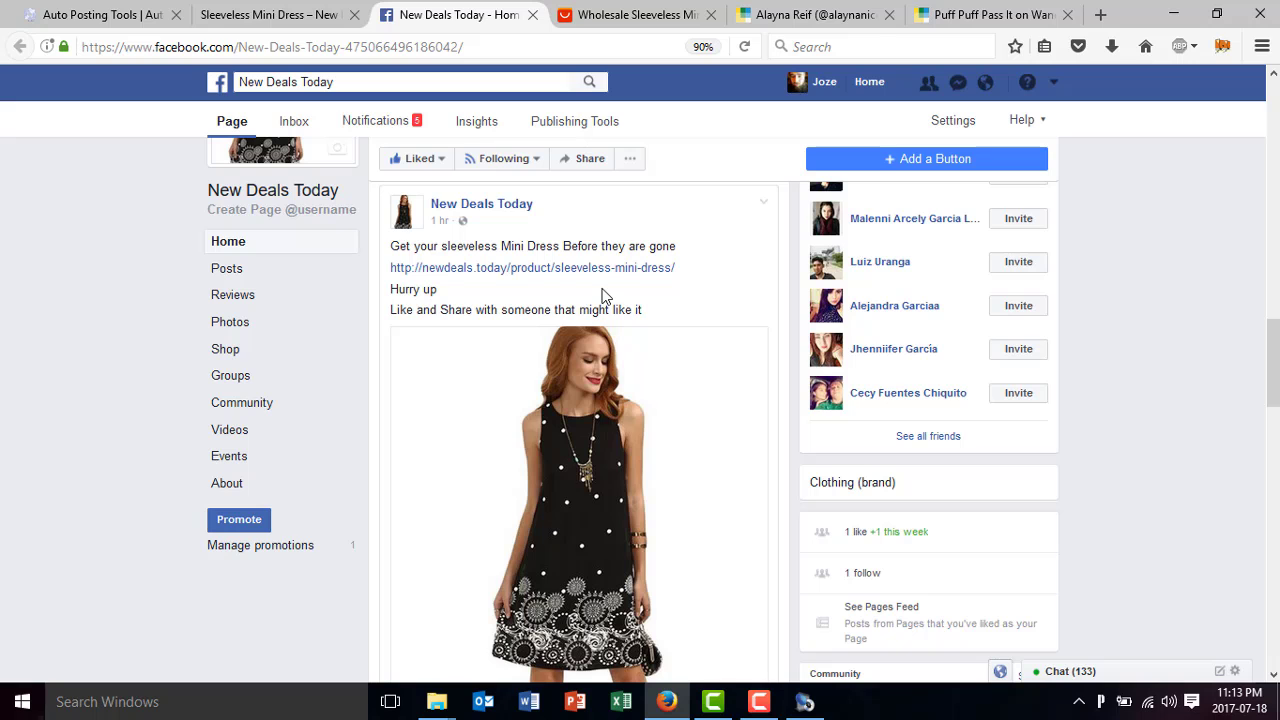
pyautogui.scroll(-3, 603, 296)
pyautogui.scroll(-2, 603, 296)
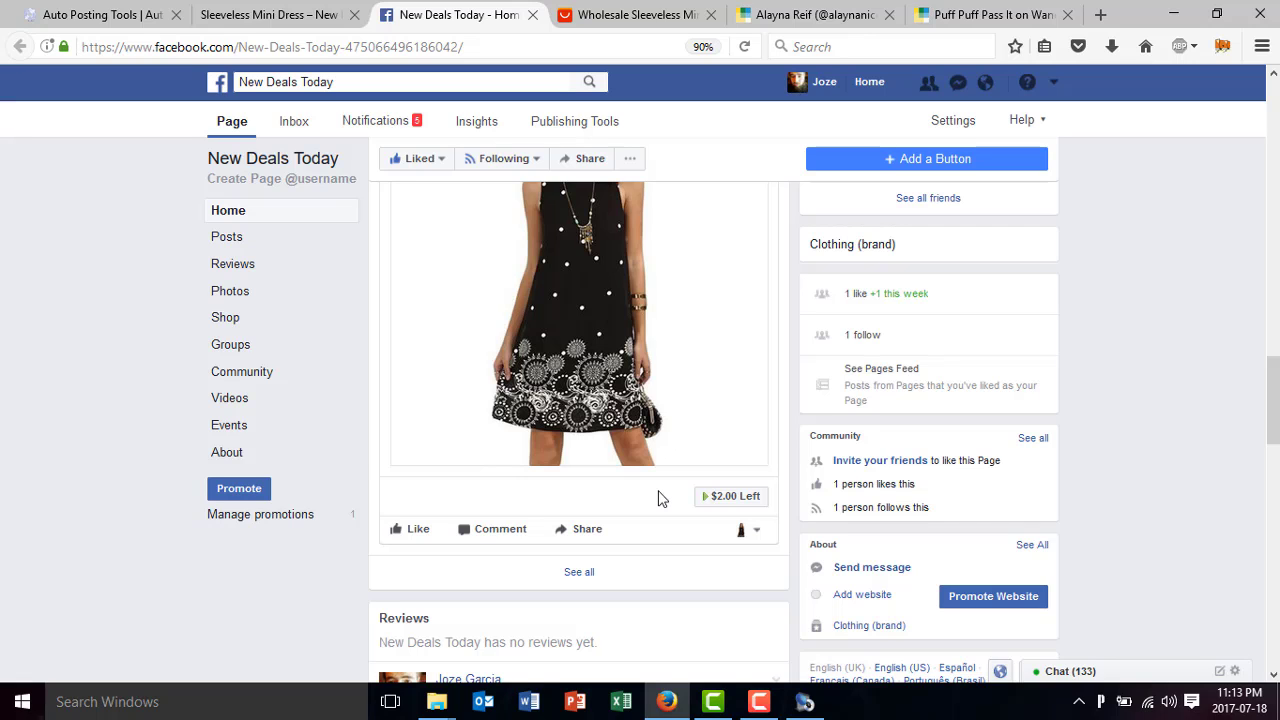
pyautogui.scroll(1, 658, 497)
pyautogui.scroll(1, 658, 497)
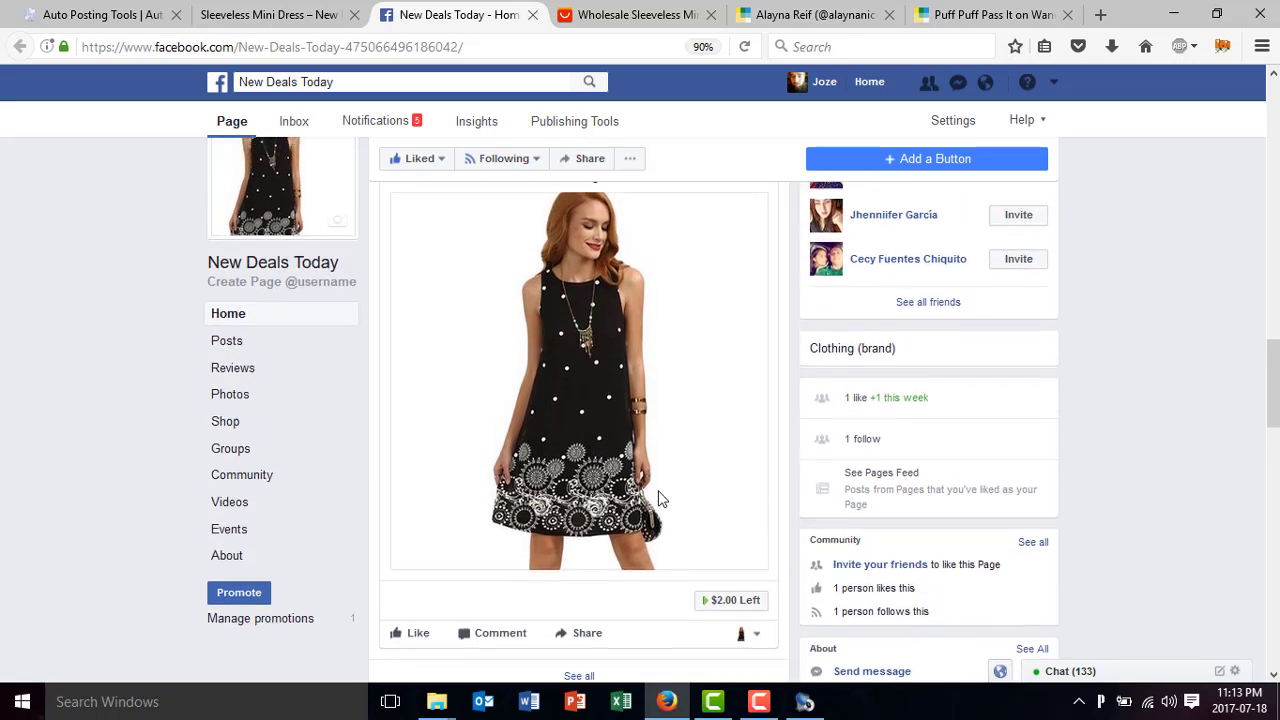
pyautogui.scroll(1, 658, 497)
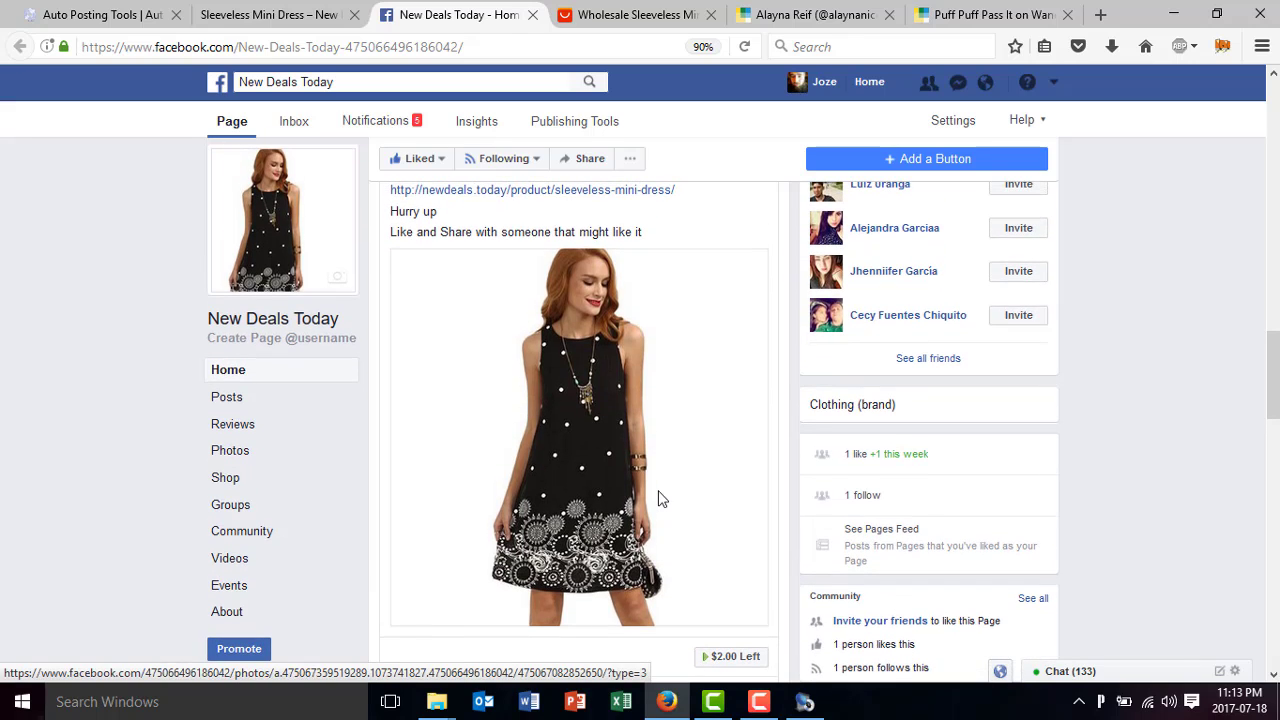